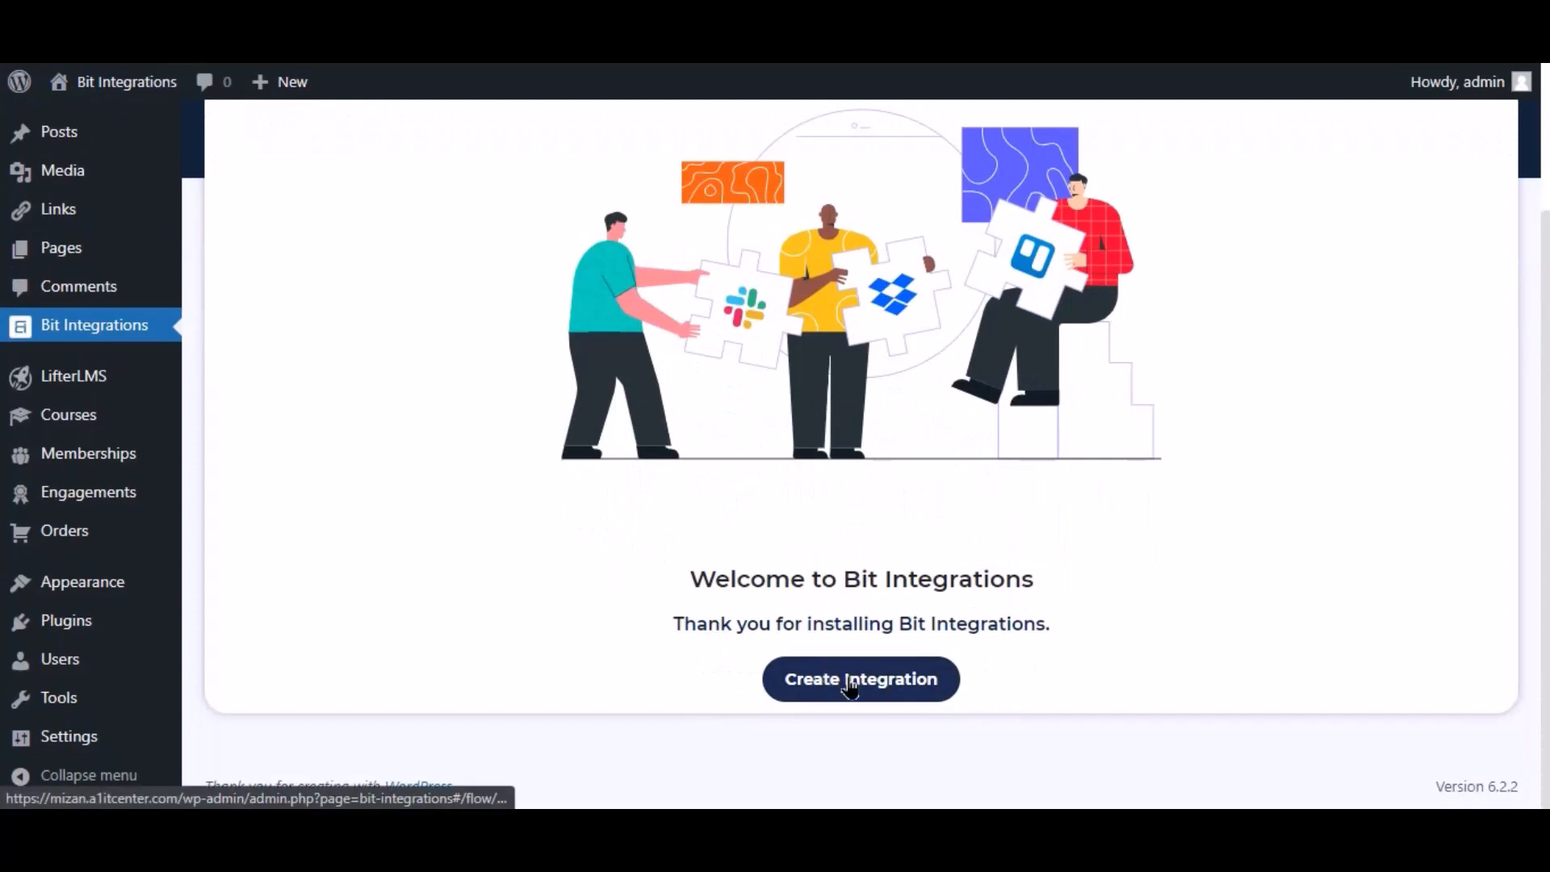
- Create a new integration with LifterLMS as the trigger
click(831, 677)
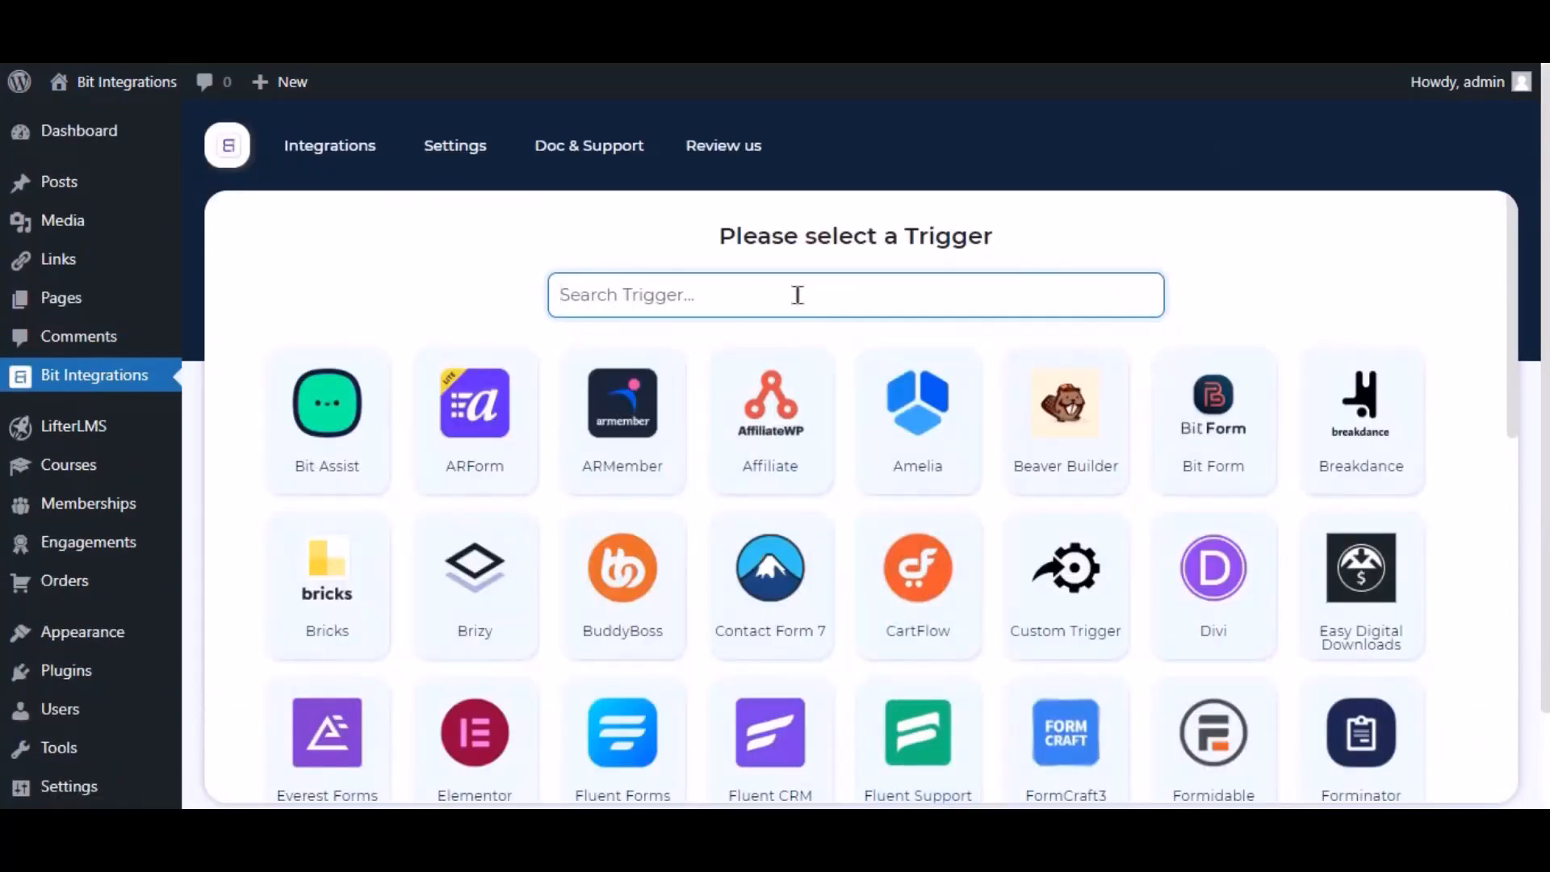
text(lifter)
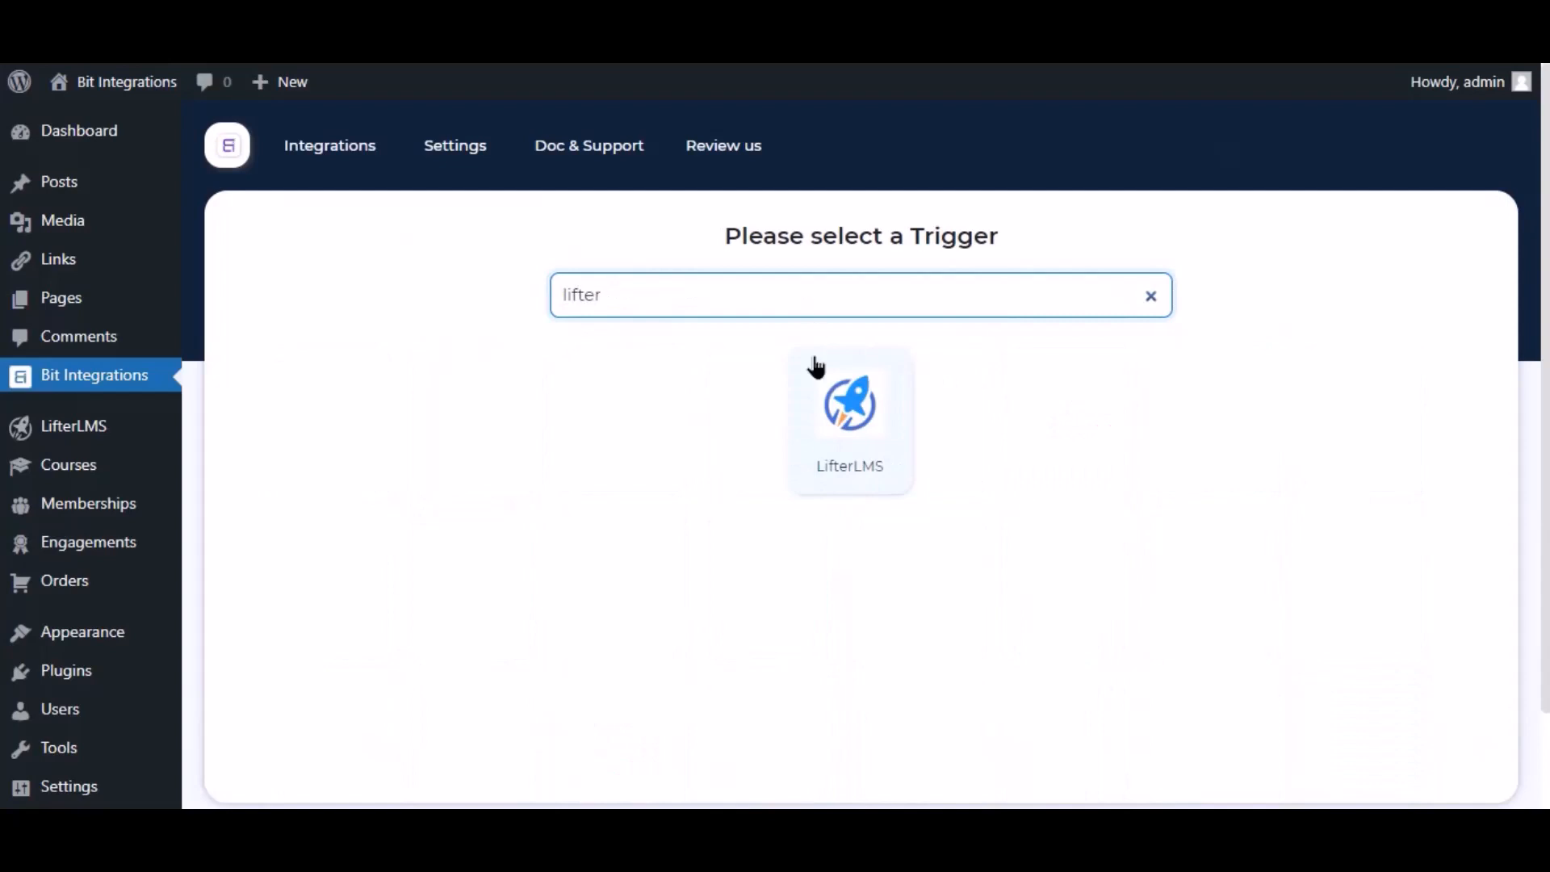
click(831, 403)
- Set the trigger task to "A user enroll in a course" for Any Course, and choose SyncSpider as the action
click(829, 569)
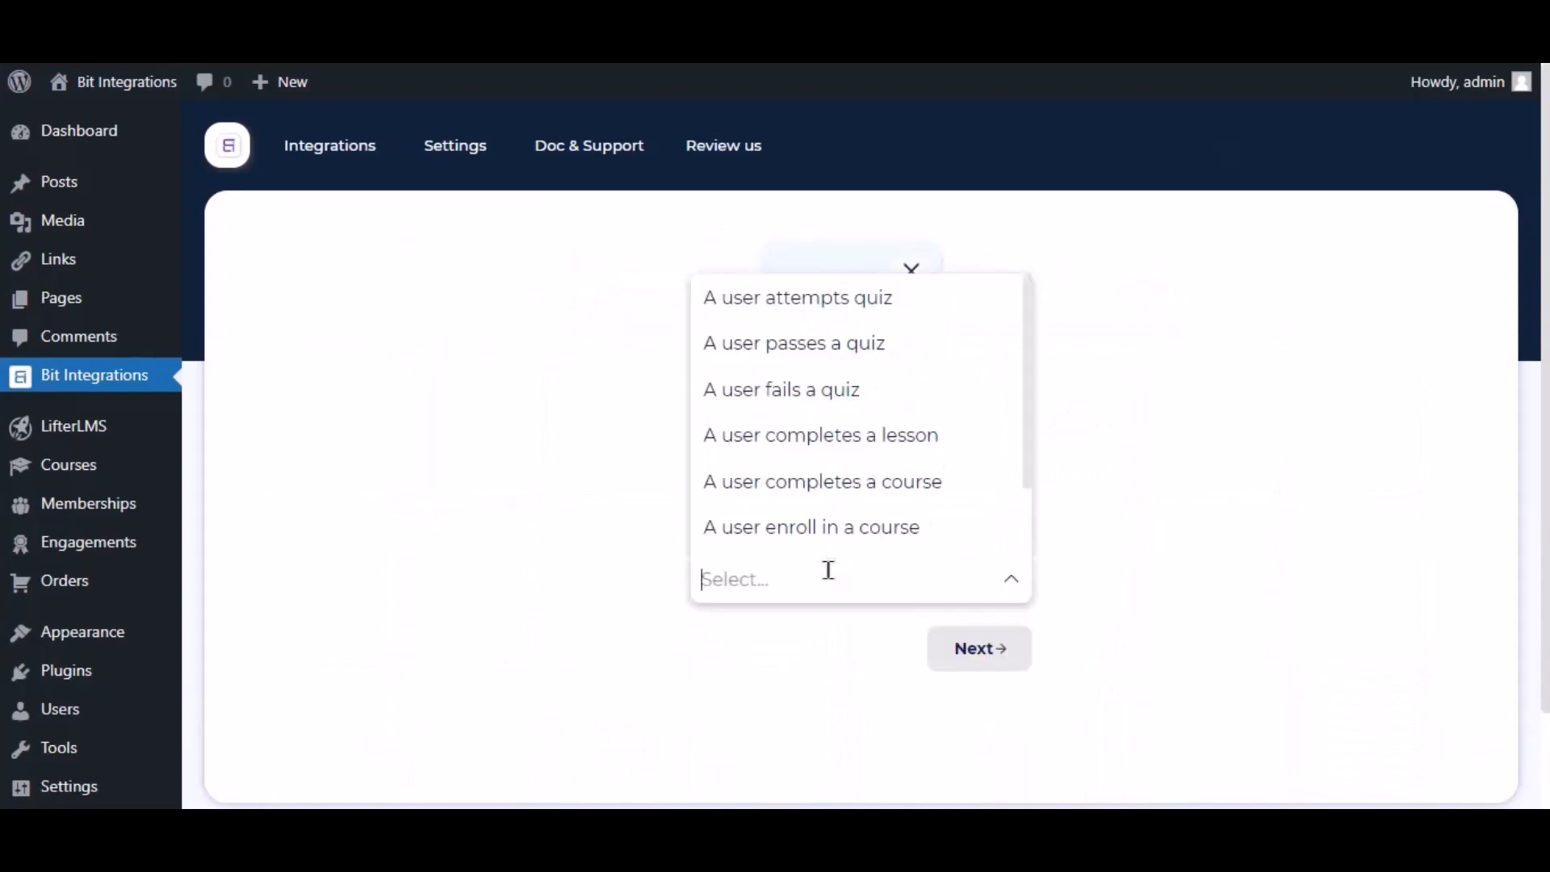
click(892, 526)
click(778, 670)
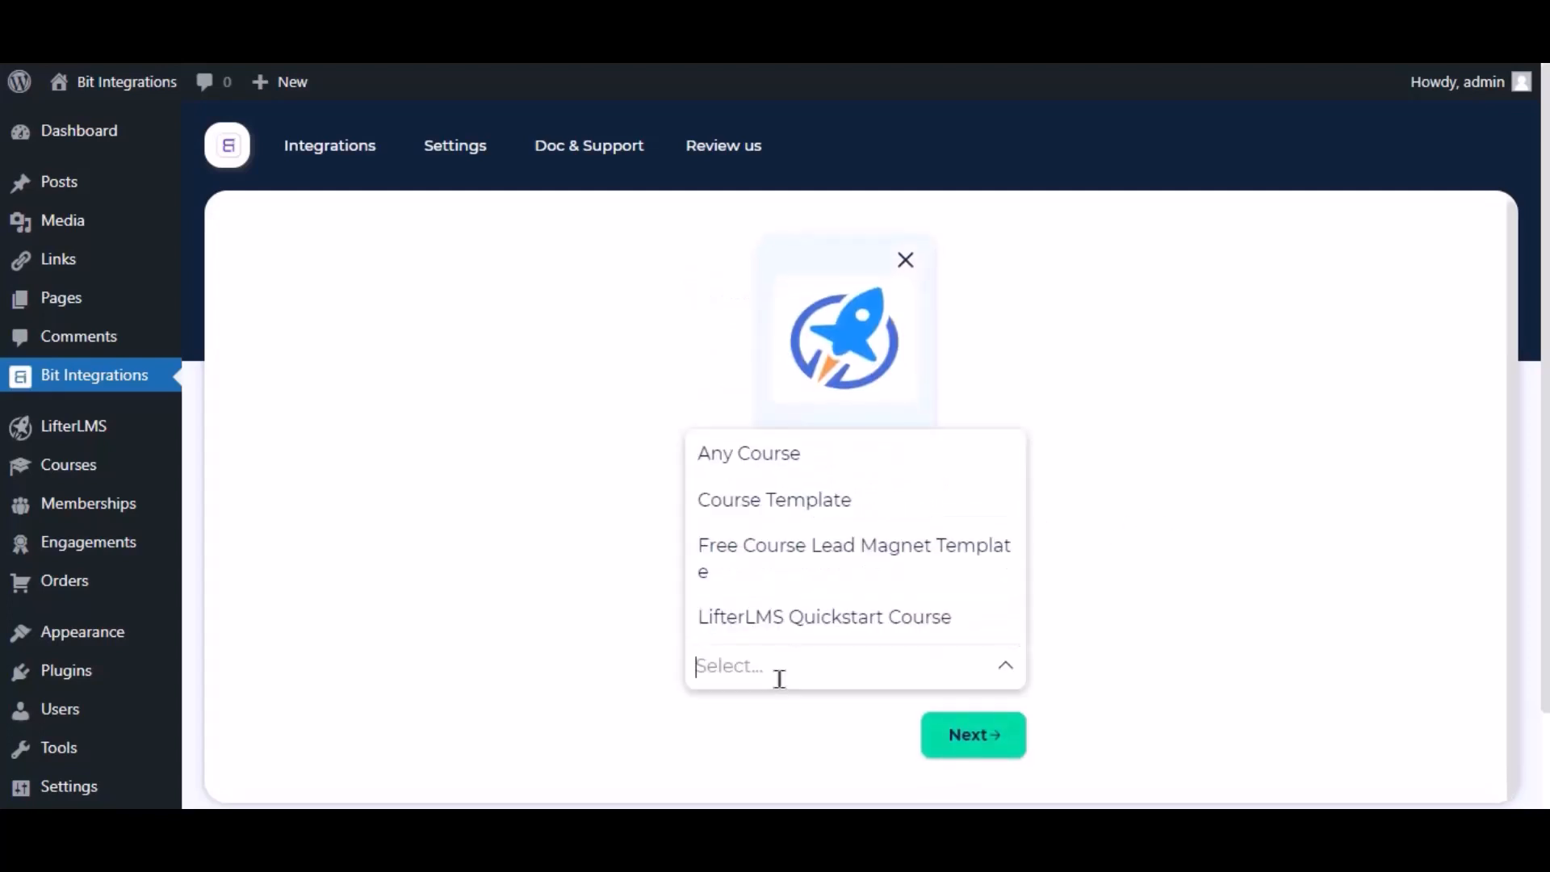
click(787, 452)
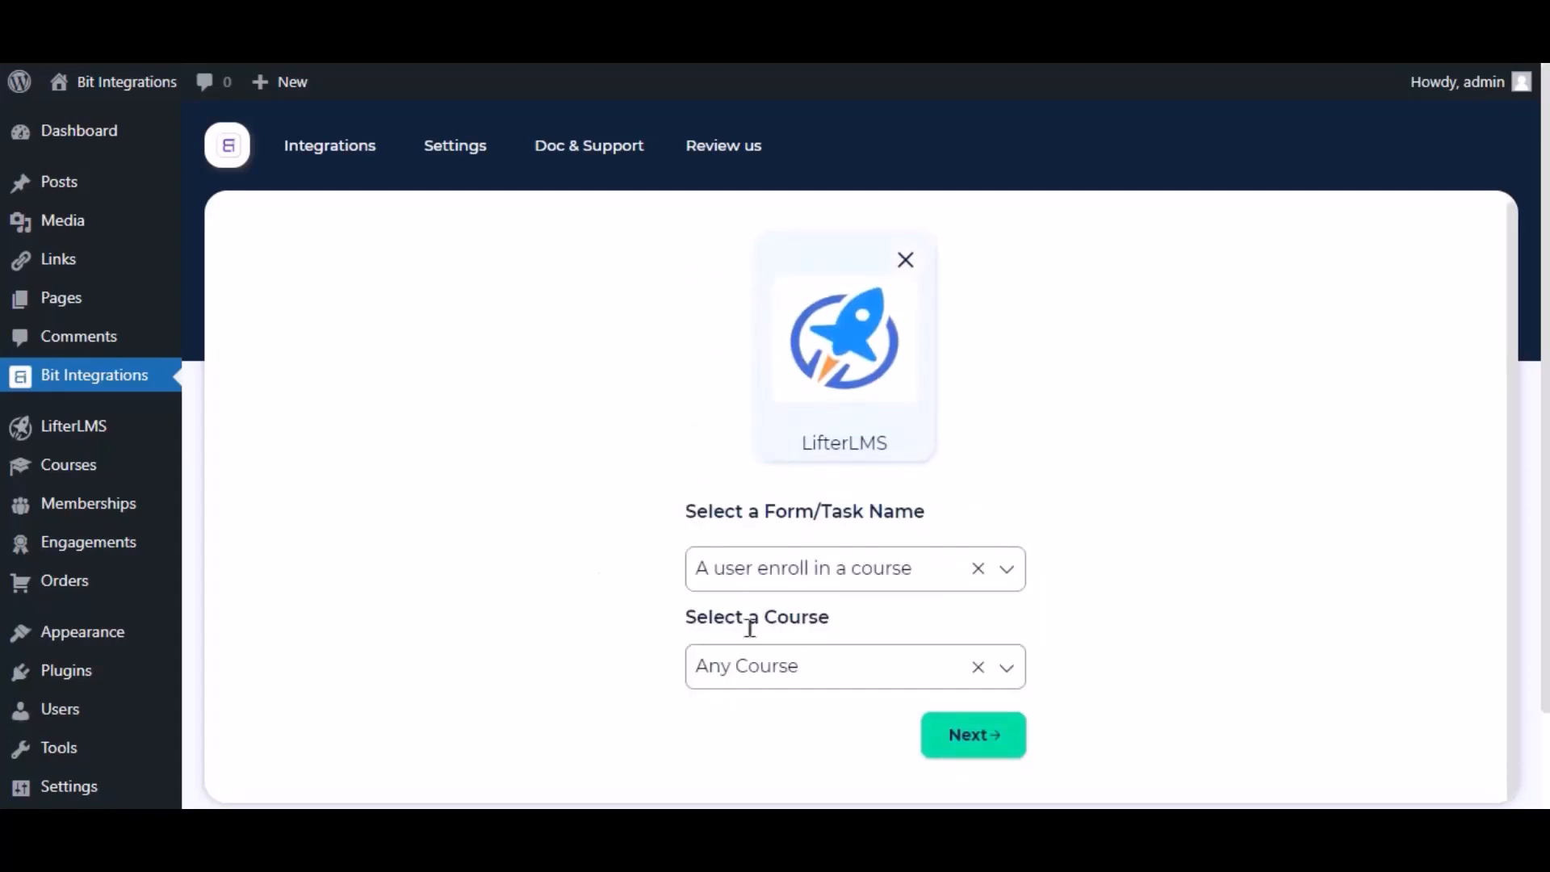
click(1005, 740)
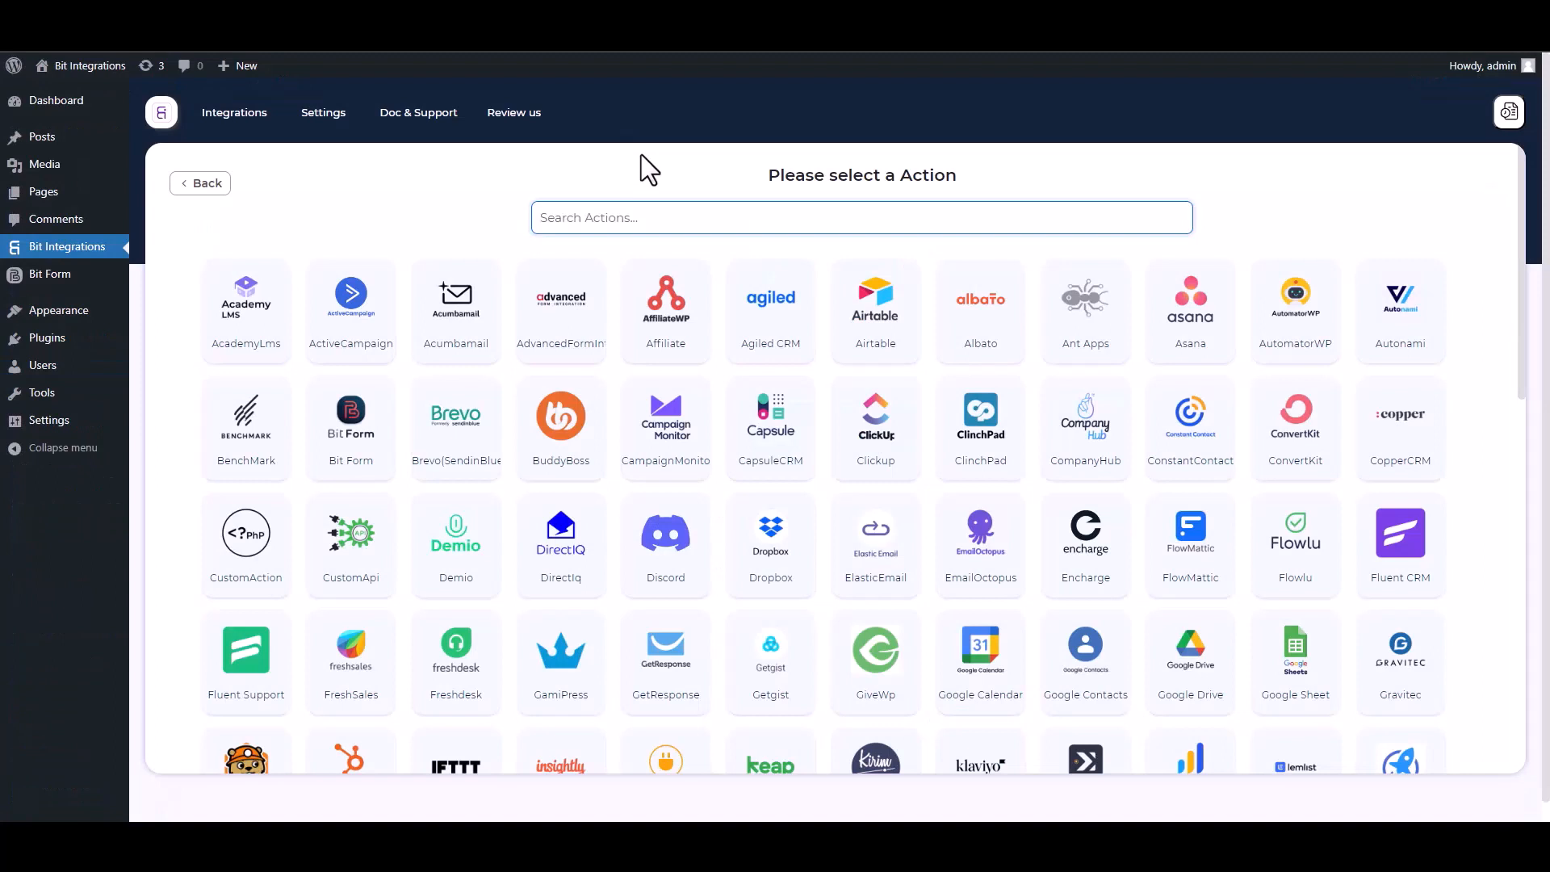
text(SY)
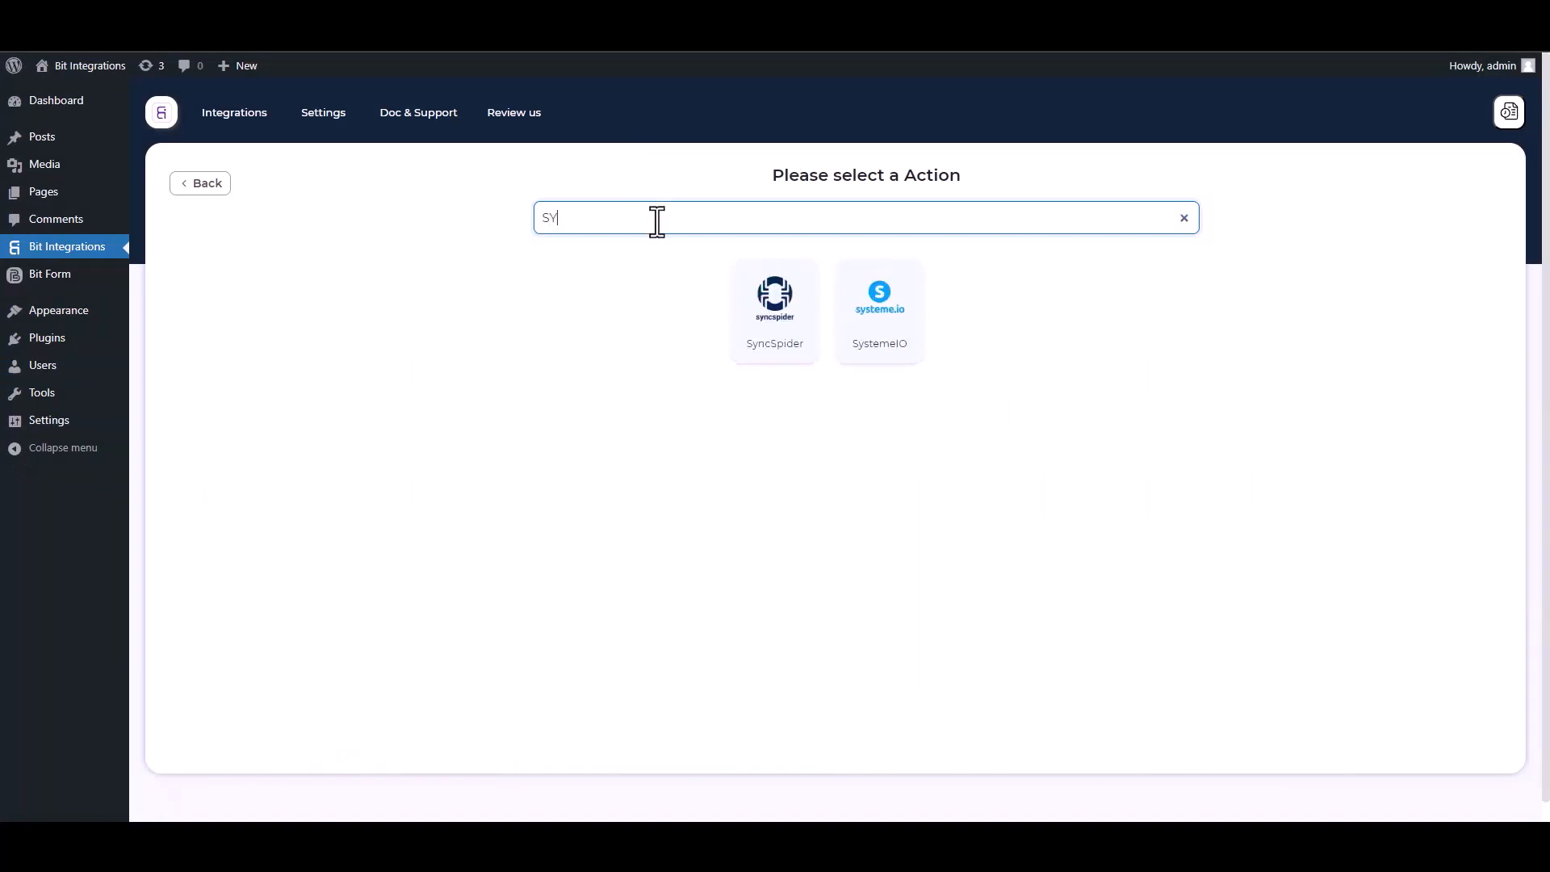
click(787, 346)
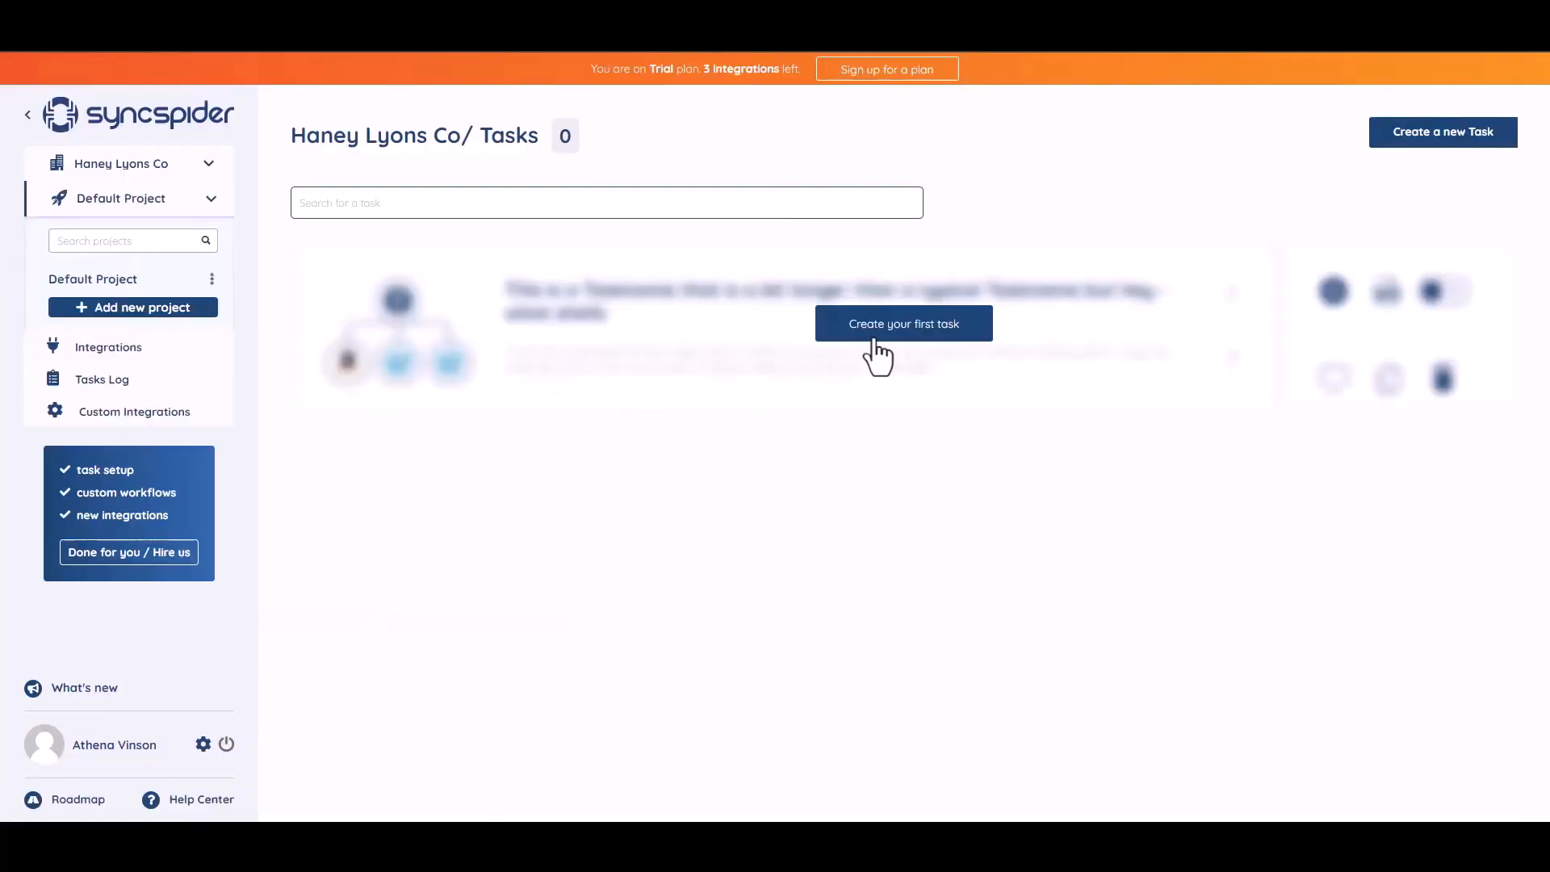
- Switch to SyncSpider and create a first task connecting WebHooks and MailerLite, with the flow created from scratch
click(893, 337)
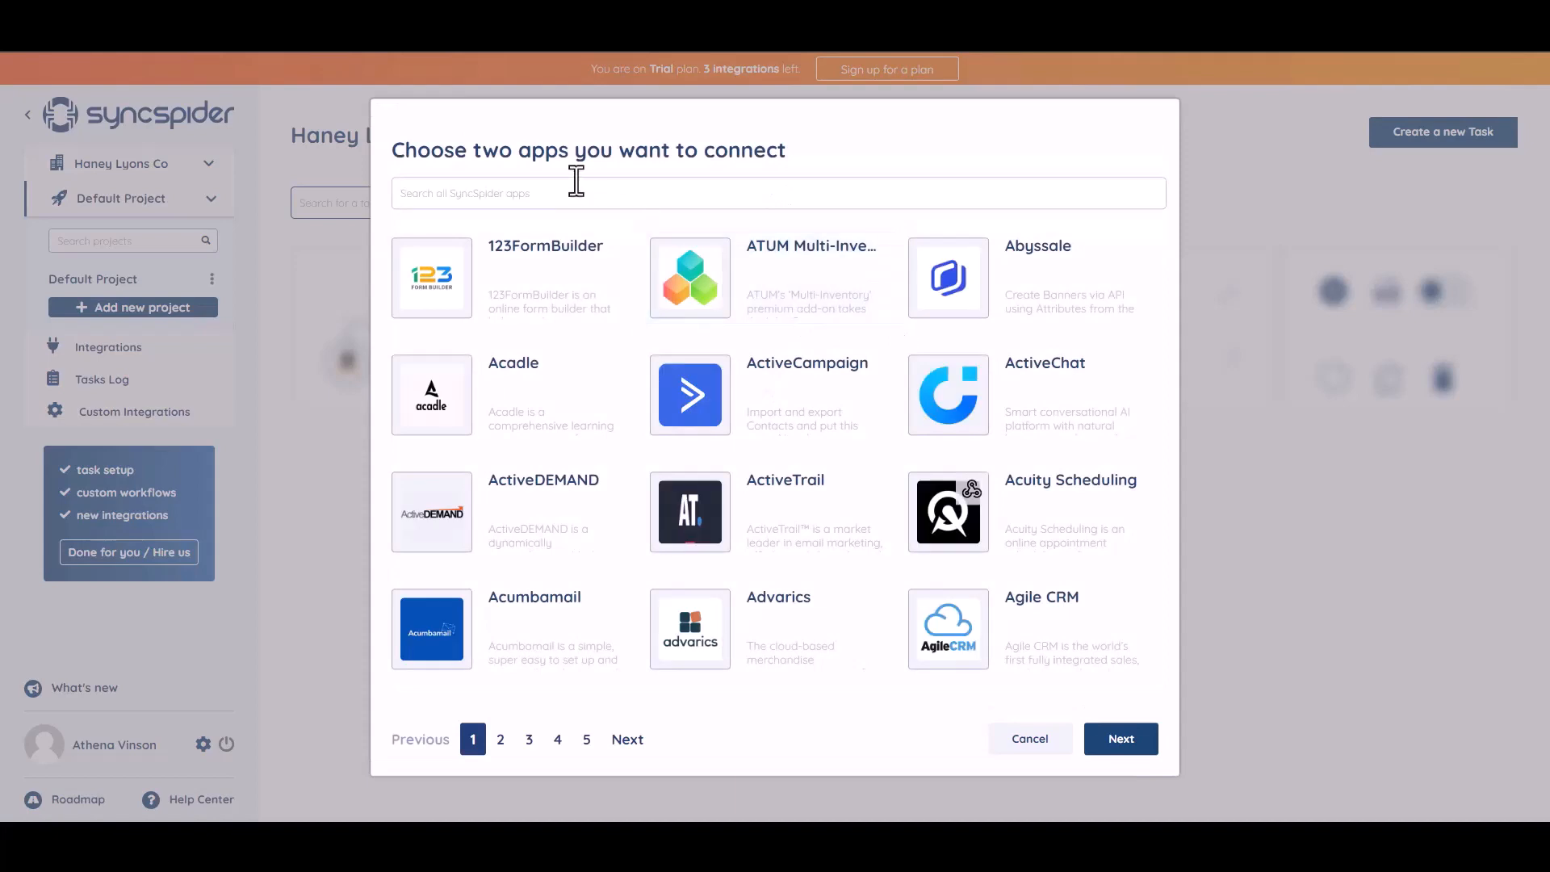
click(522, 194)
text(WEB)
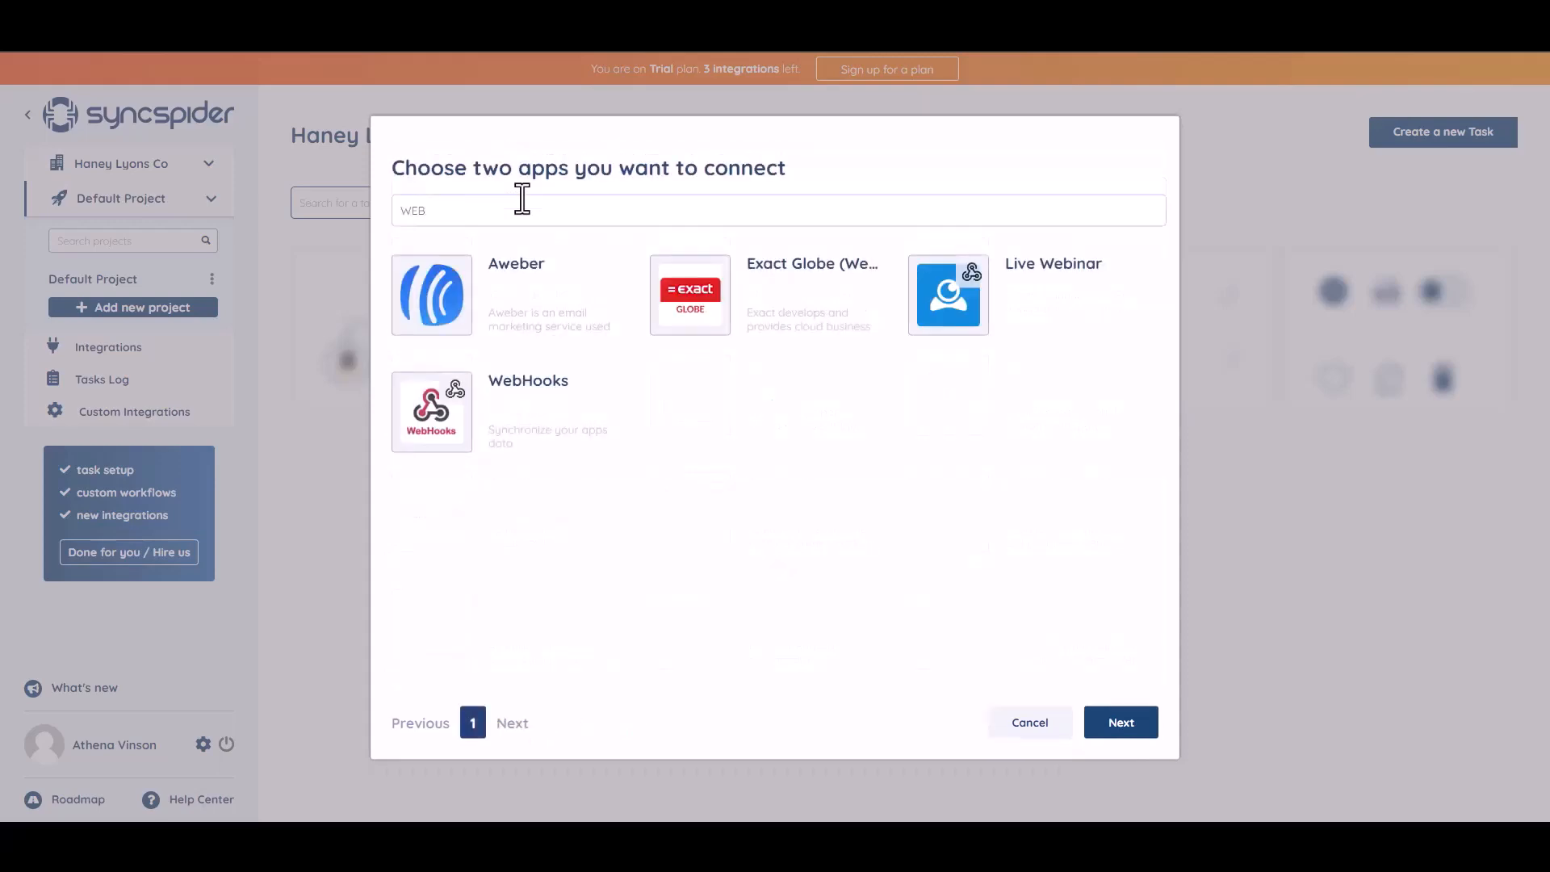
click(534, 409)
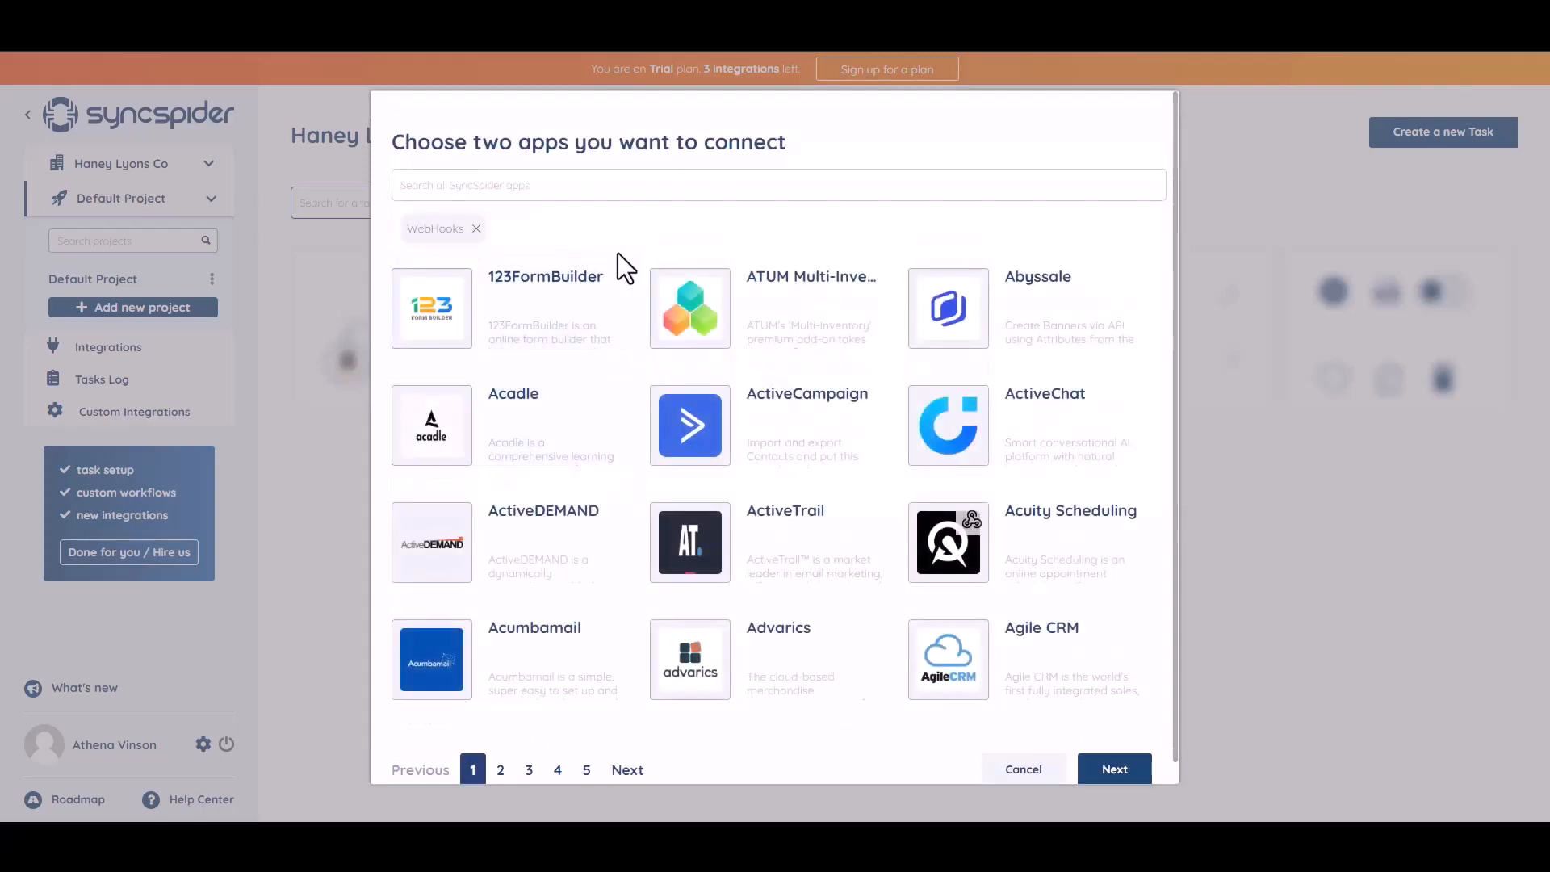
click(560, 183)
text(goo)
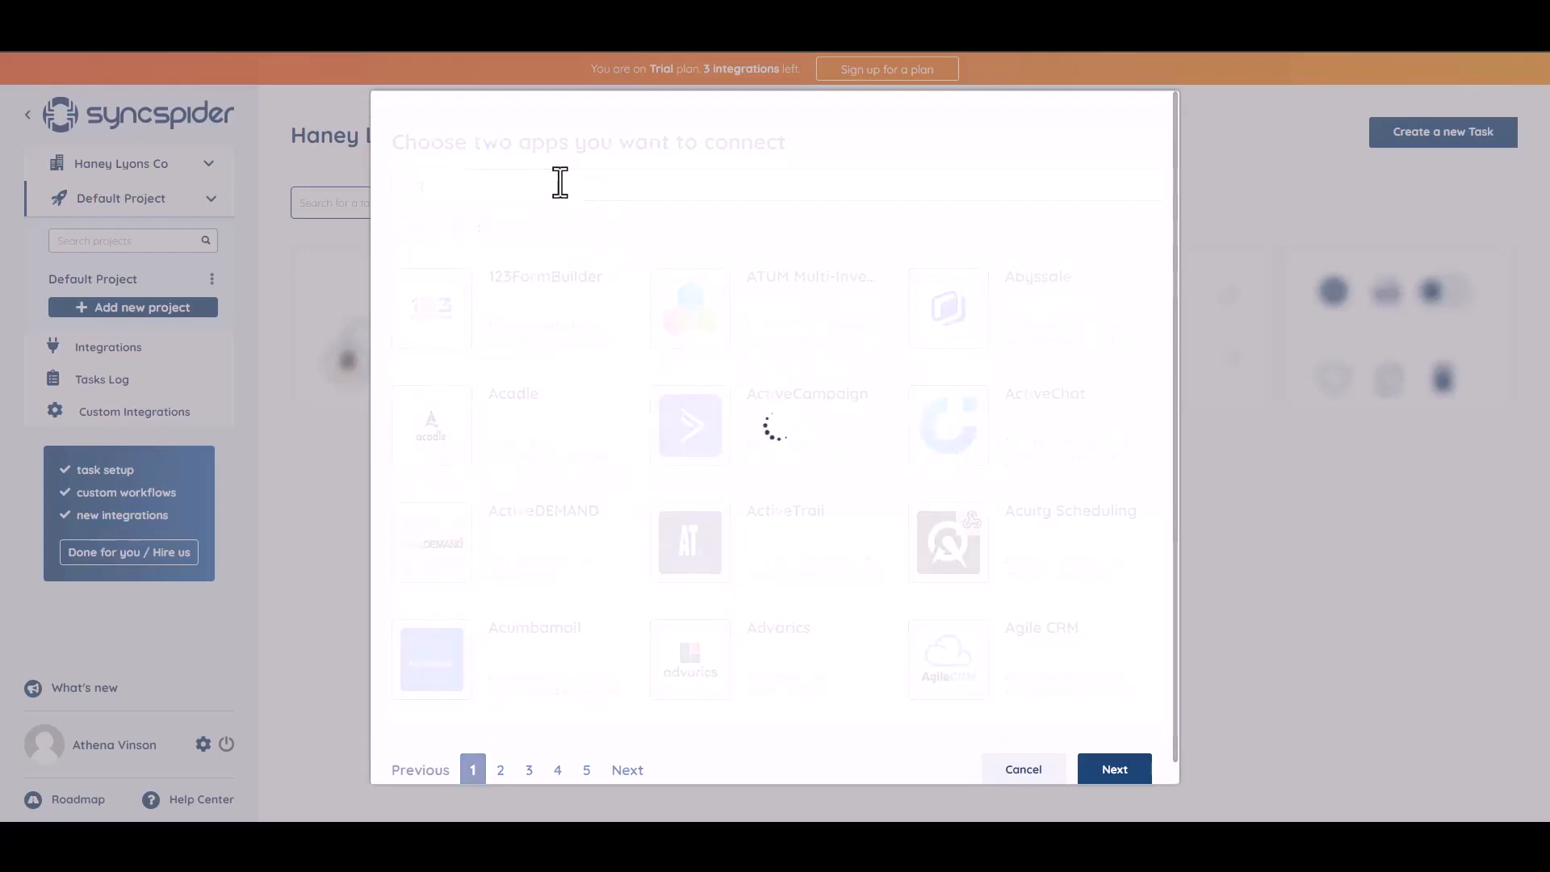
click(748, 326)
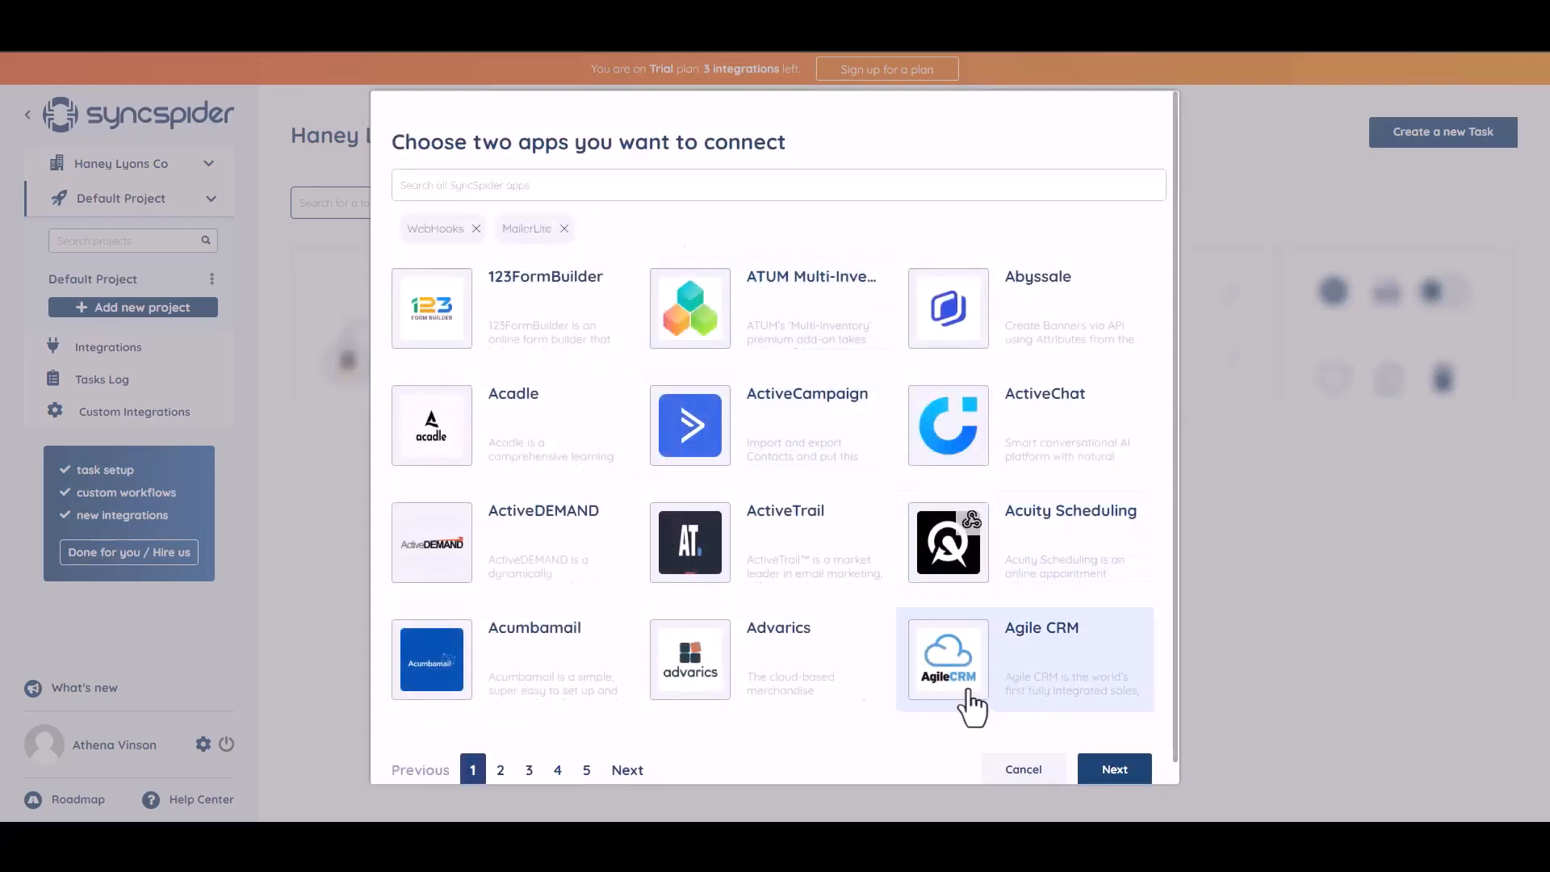
click(1105, 772)
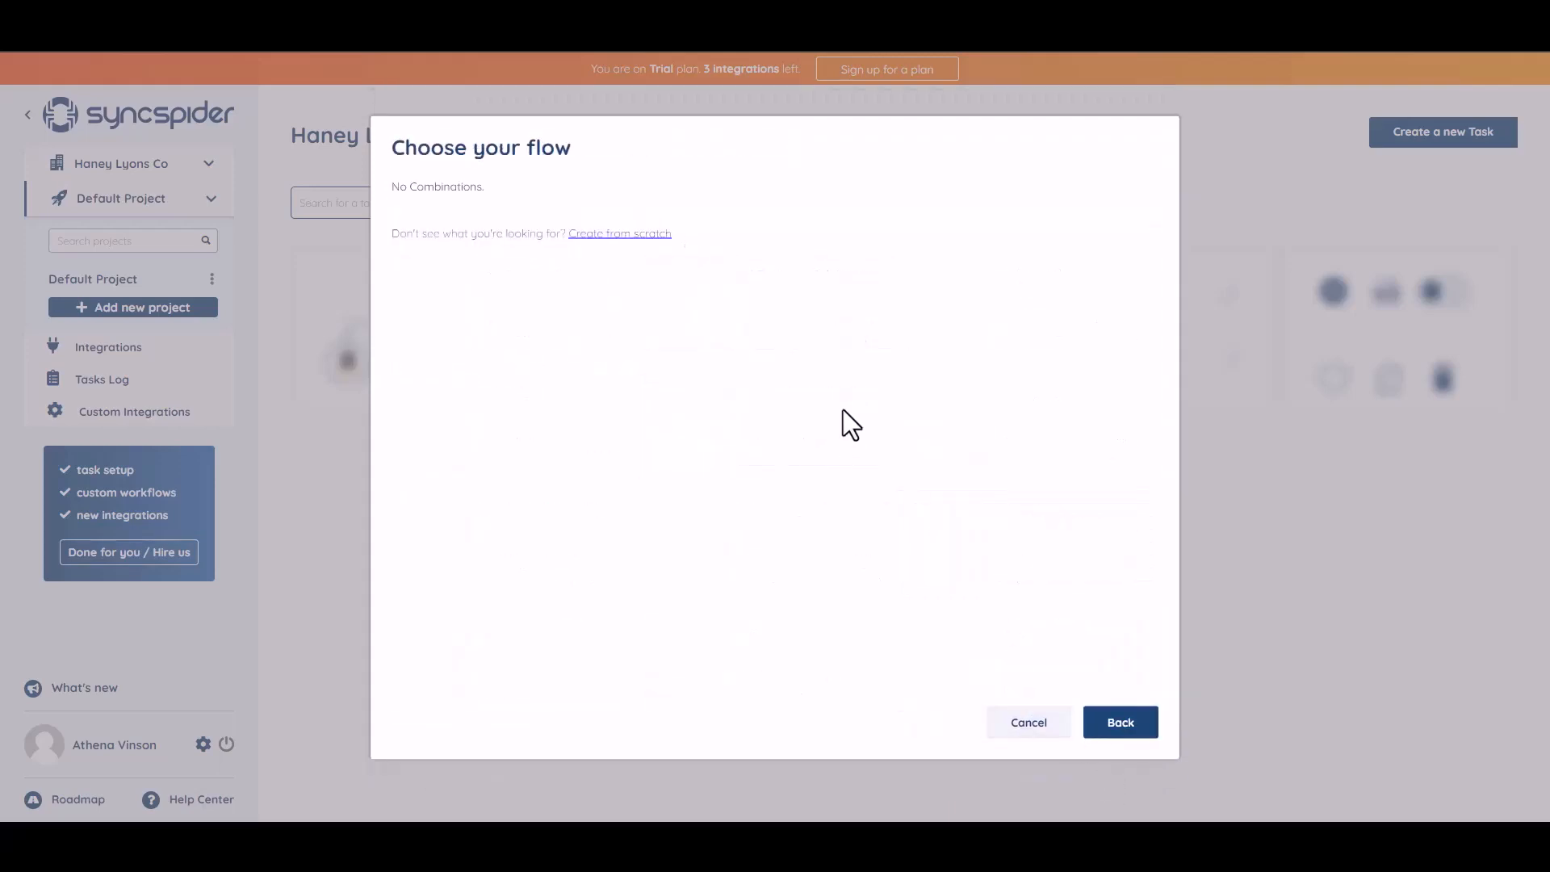
click(609, 238)
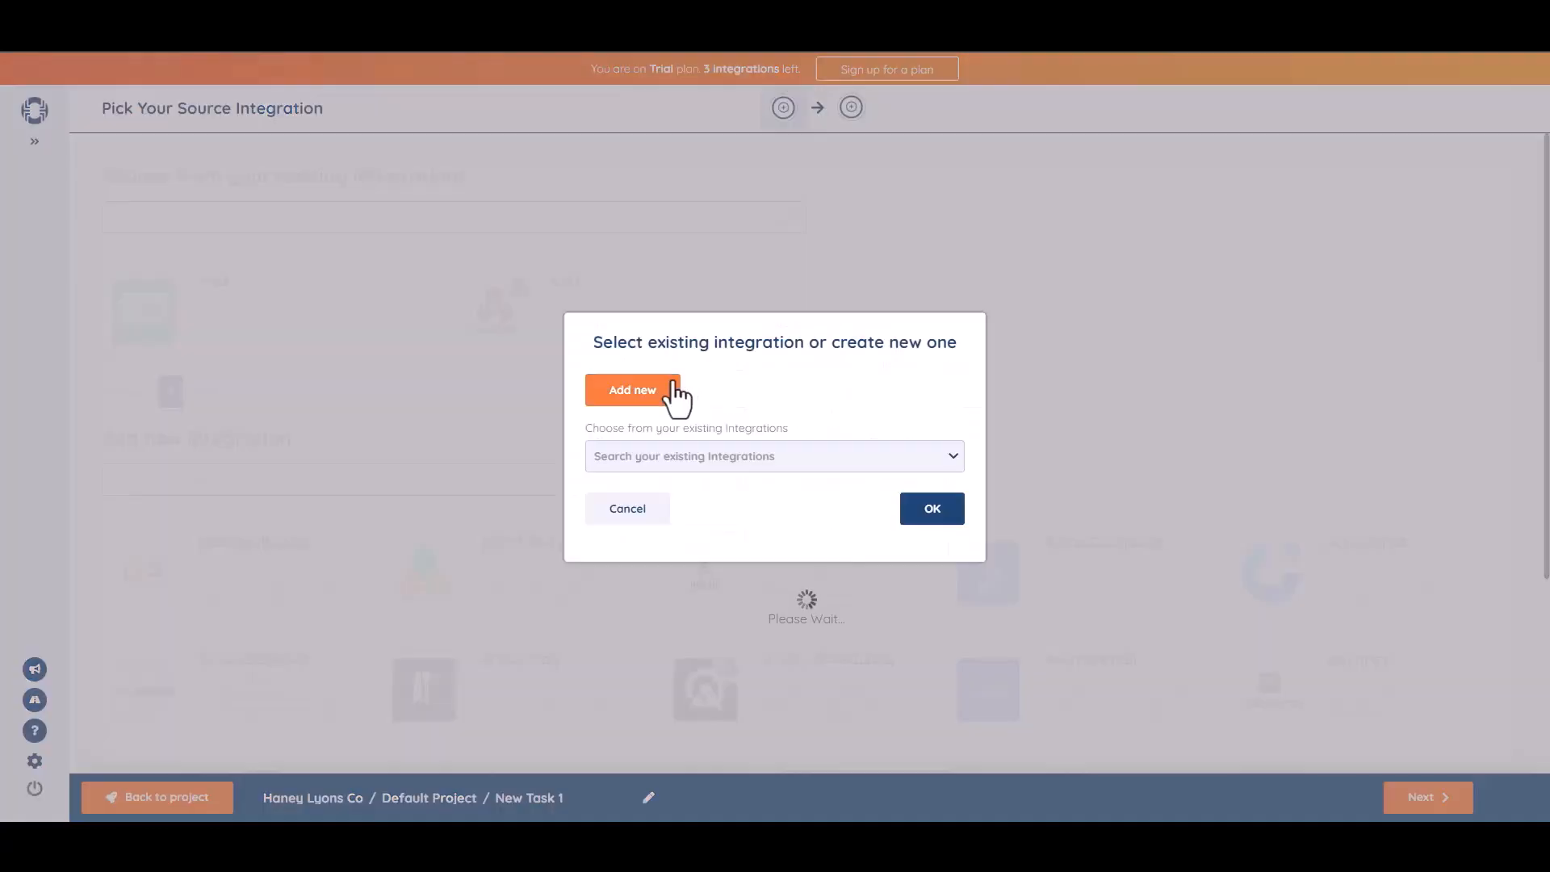
- Add a new WebHooks source integration named "Bit Integrations" and continue to its setup
click(672, 382)
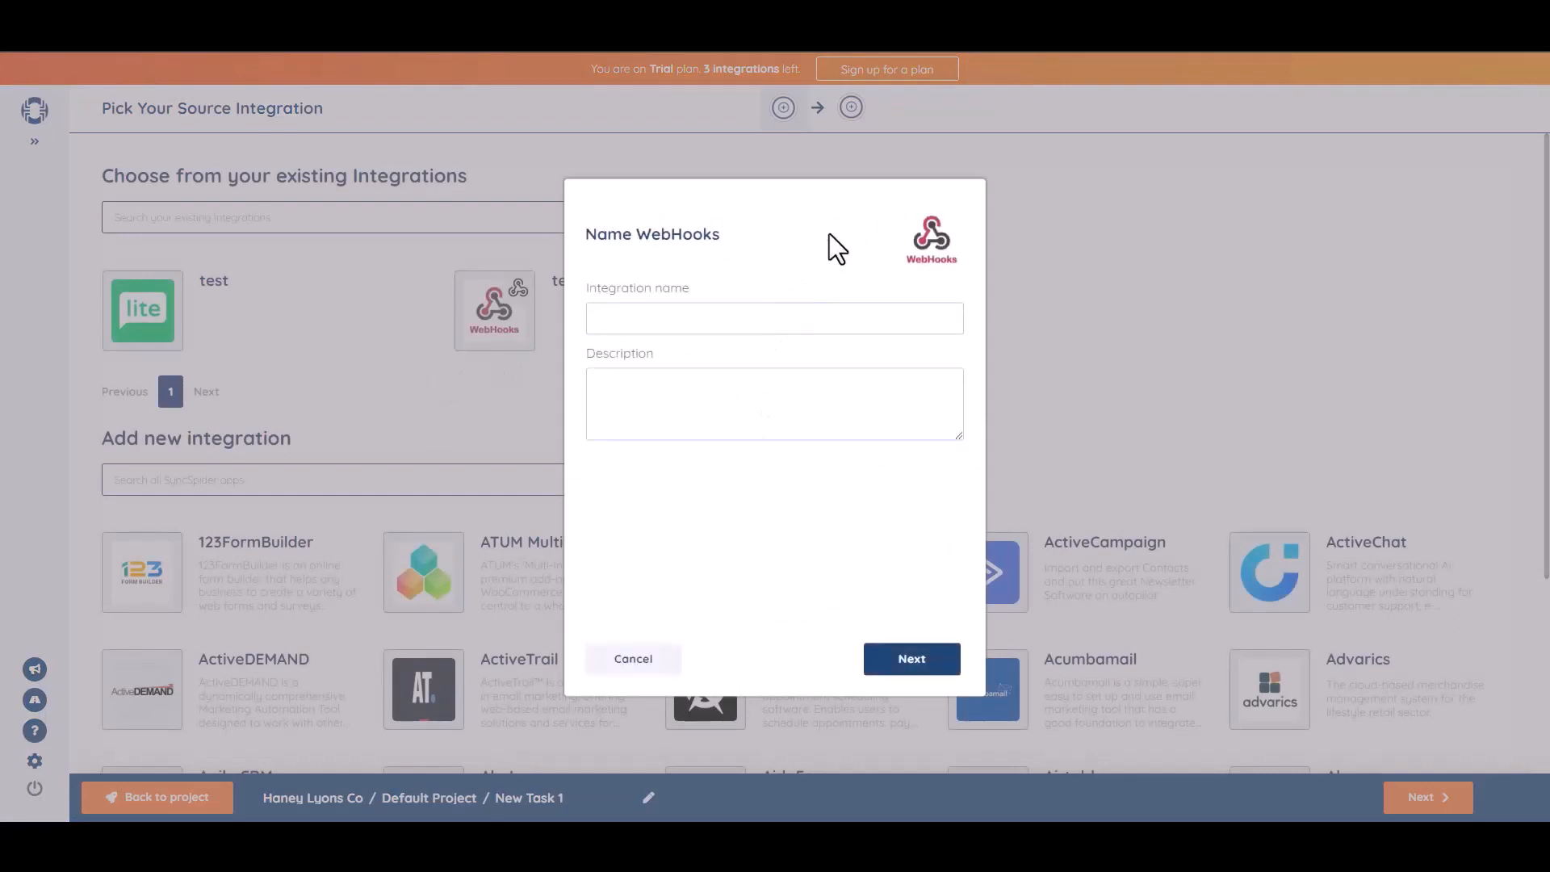
text(Bit Integrations)
click(915, 660)
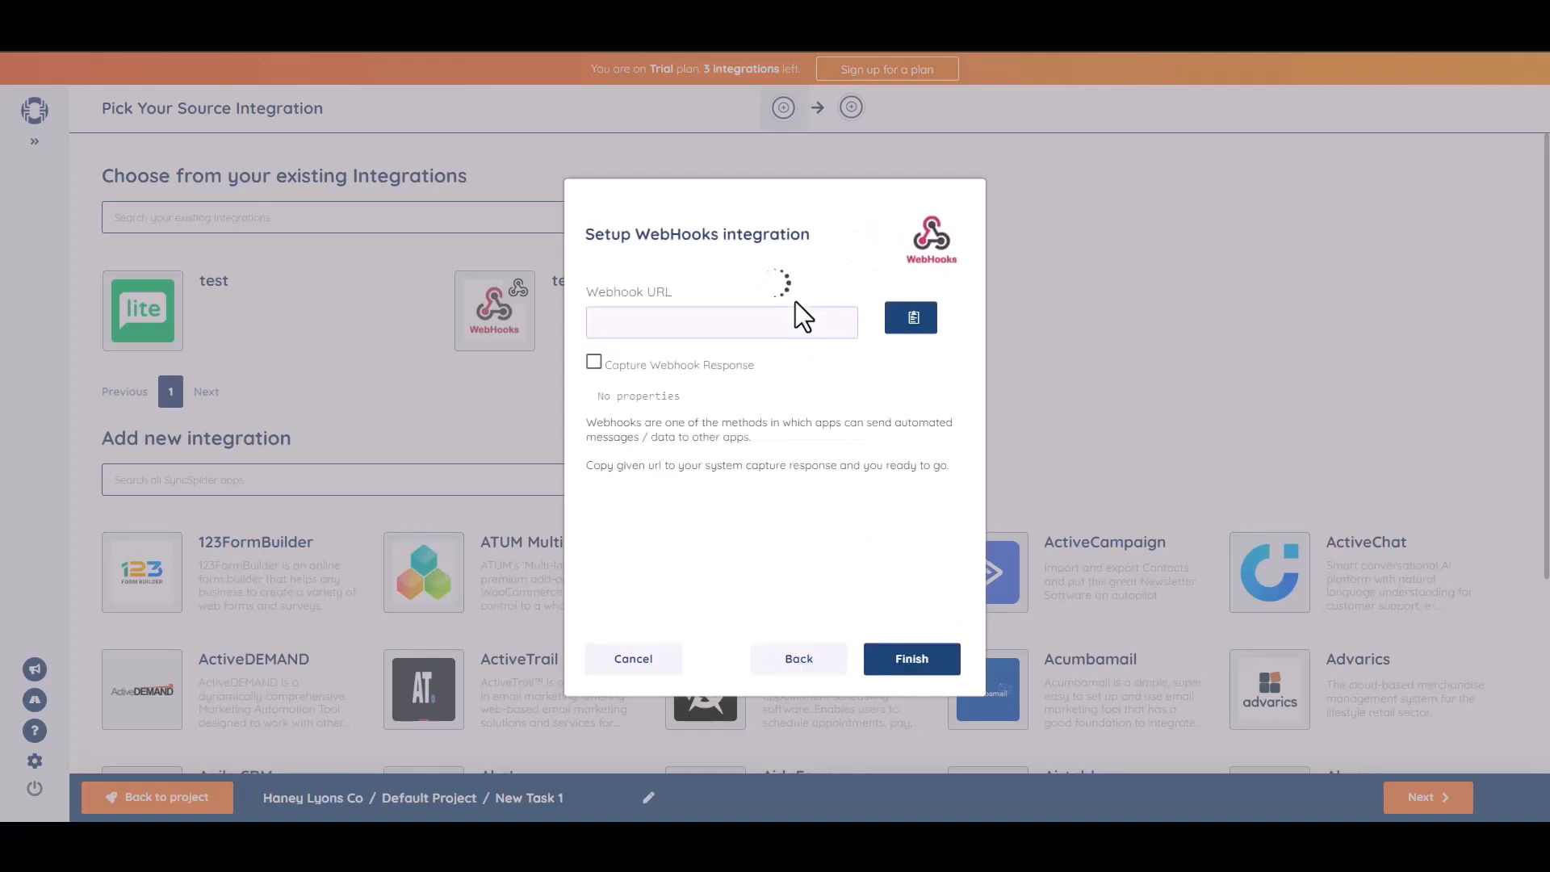
- Copy the webhook URL from SyncSpider and paste it as the link in the SyncSpider integration settings in Bit Integrations
click(911, 320)
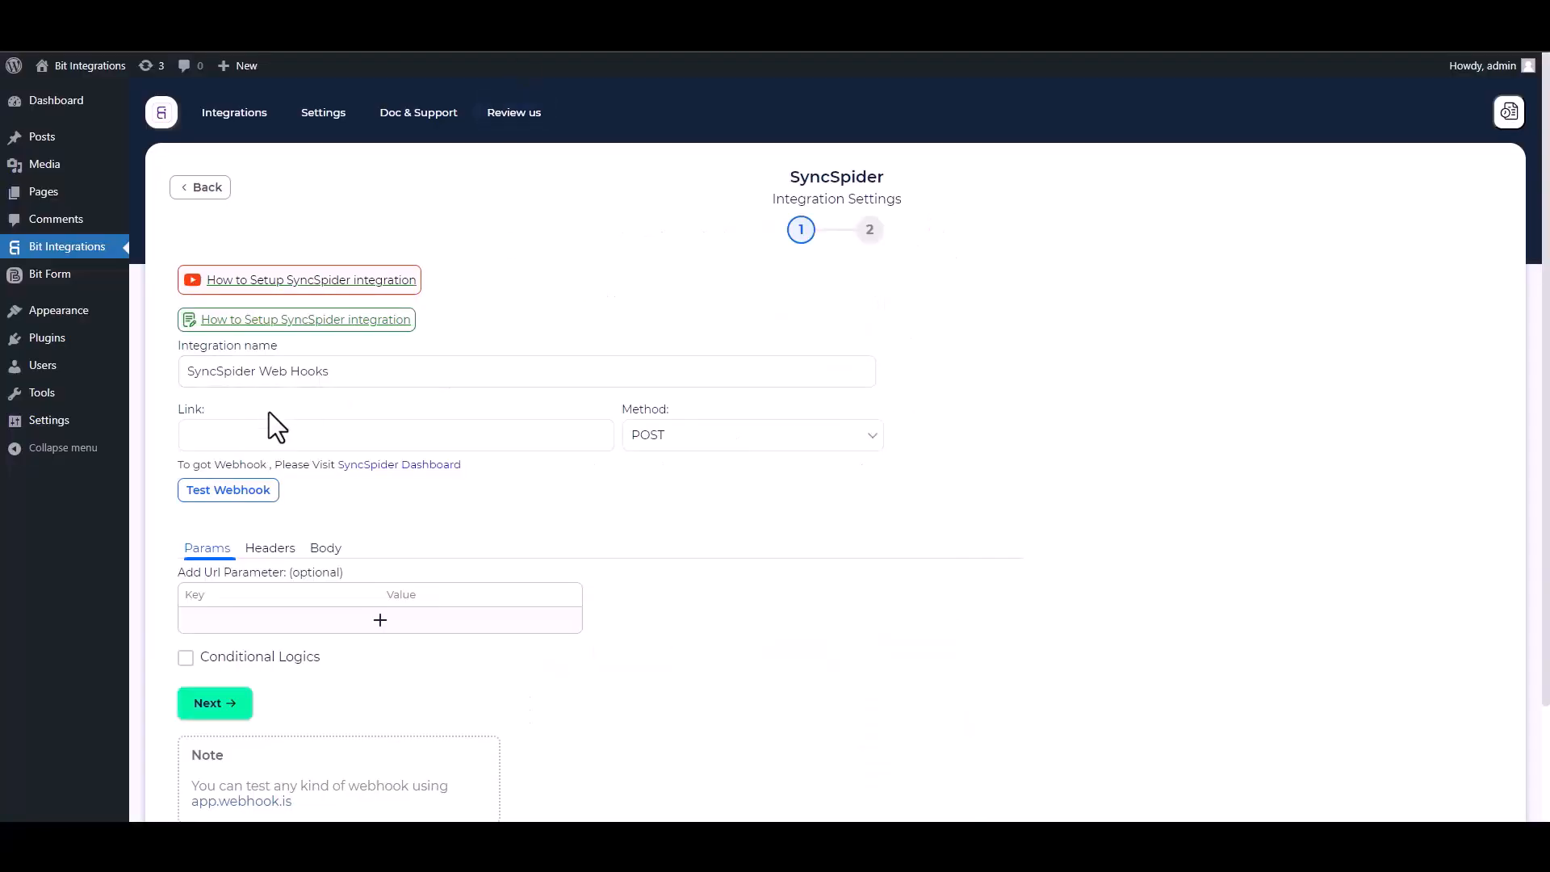
click(281, 432)
key(ctrl+v)
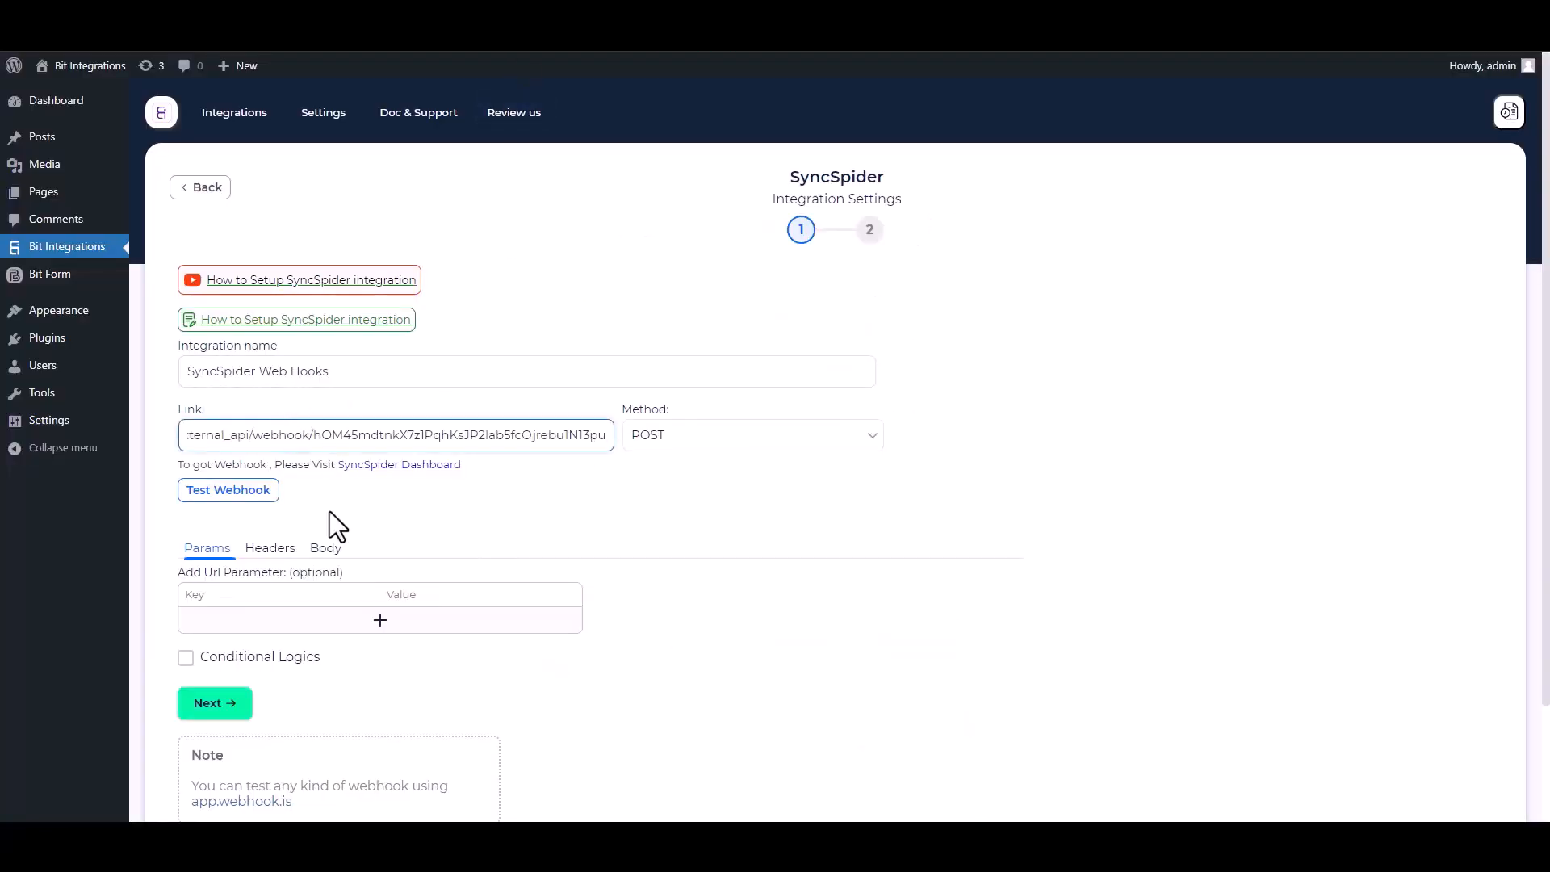
- Configure the webhook request body to send all data with the content type application/json
click(327, 557)
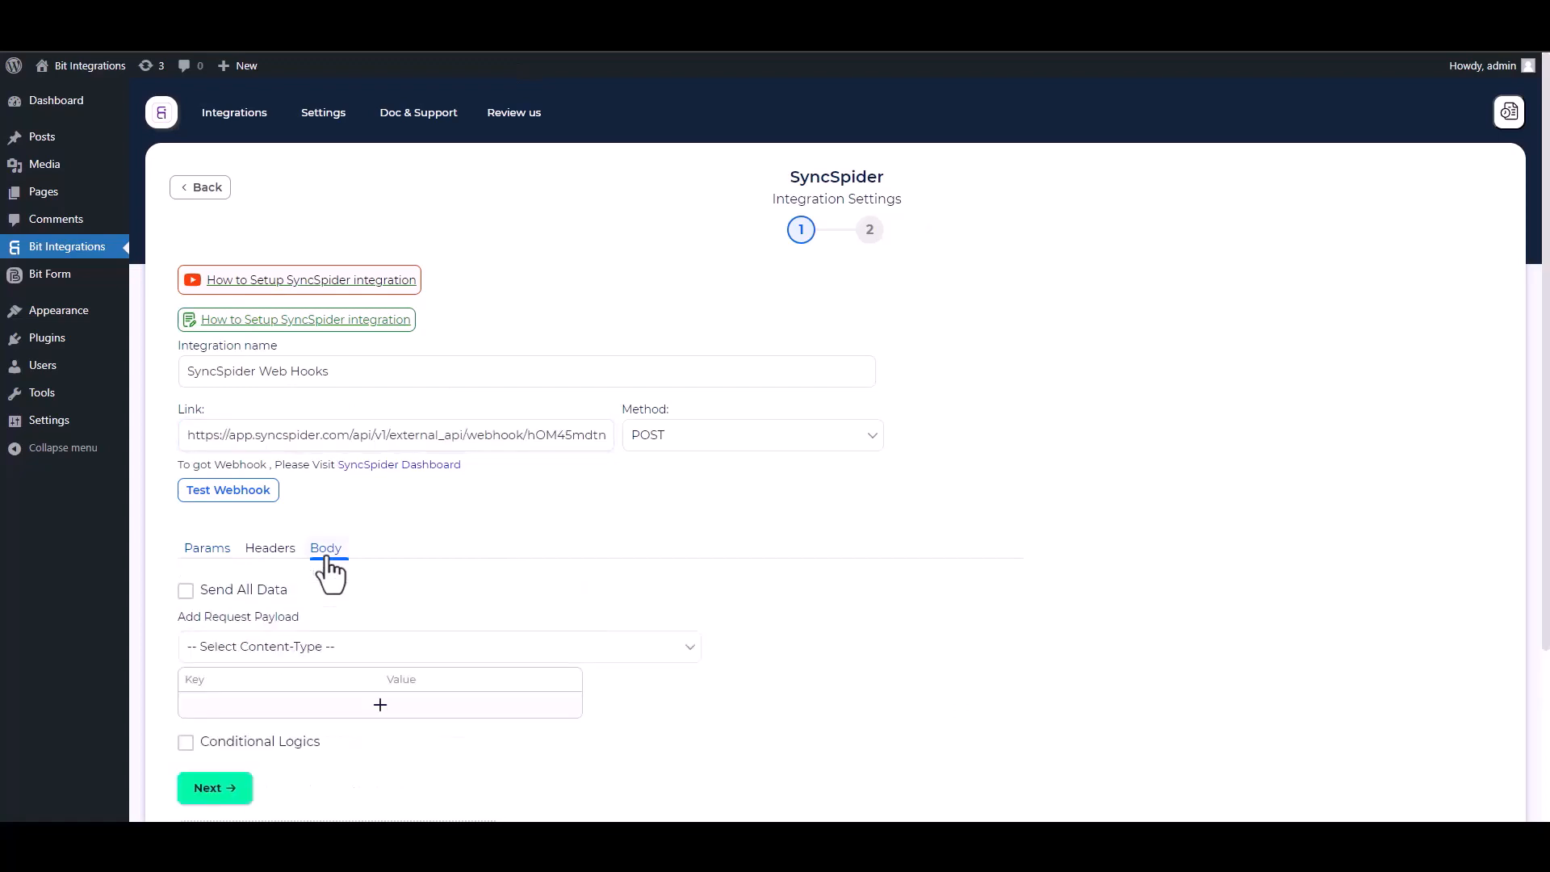
click(230, 592)
click(290, 649)
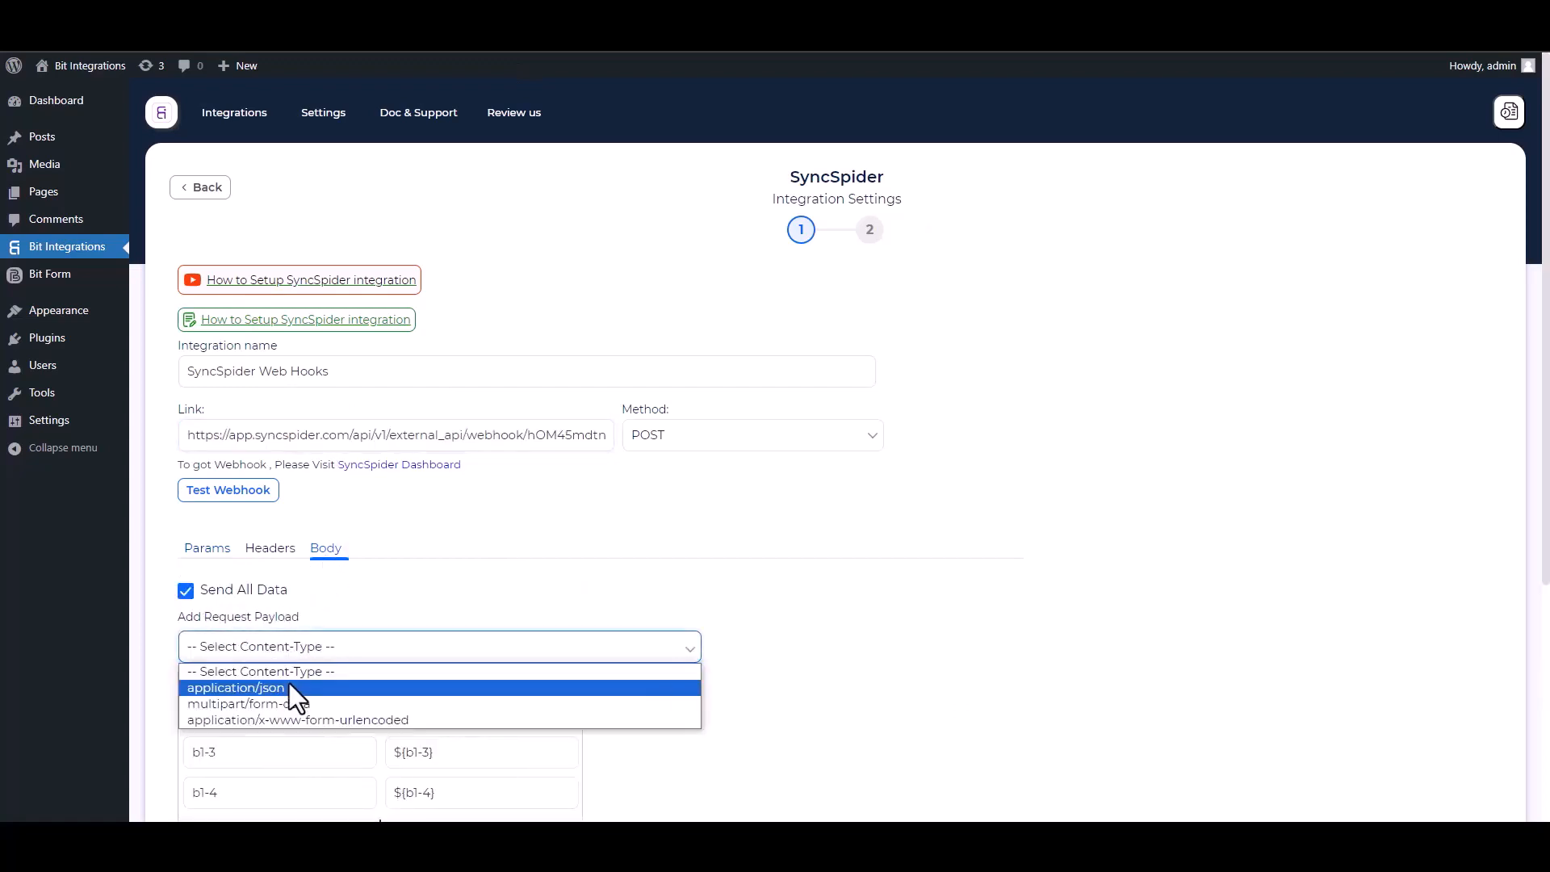
click(288, 687)
scroll(288, 683, down, 2)
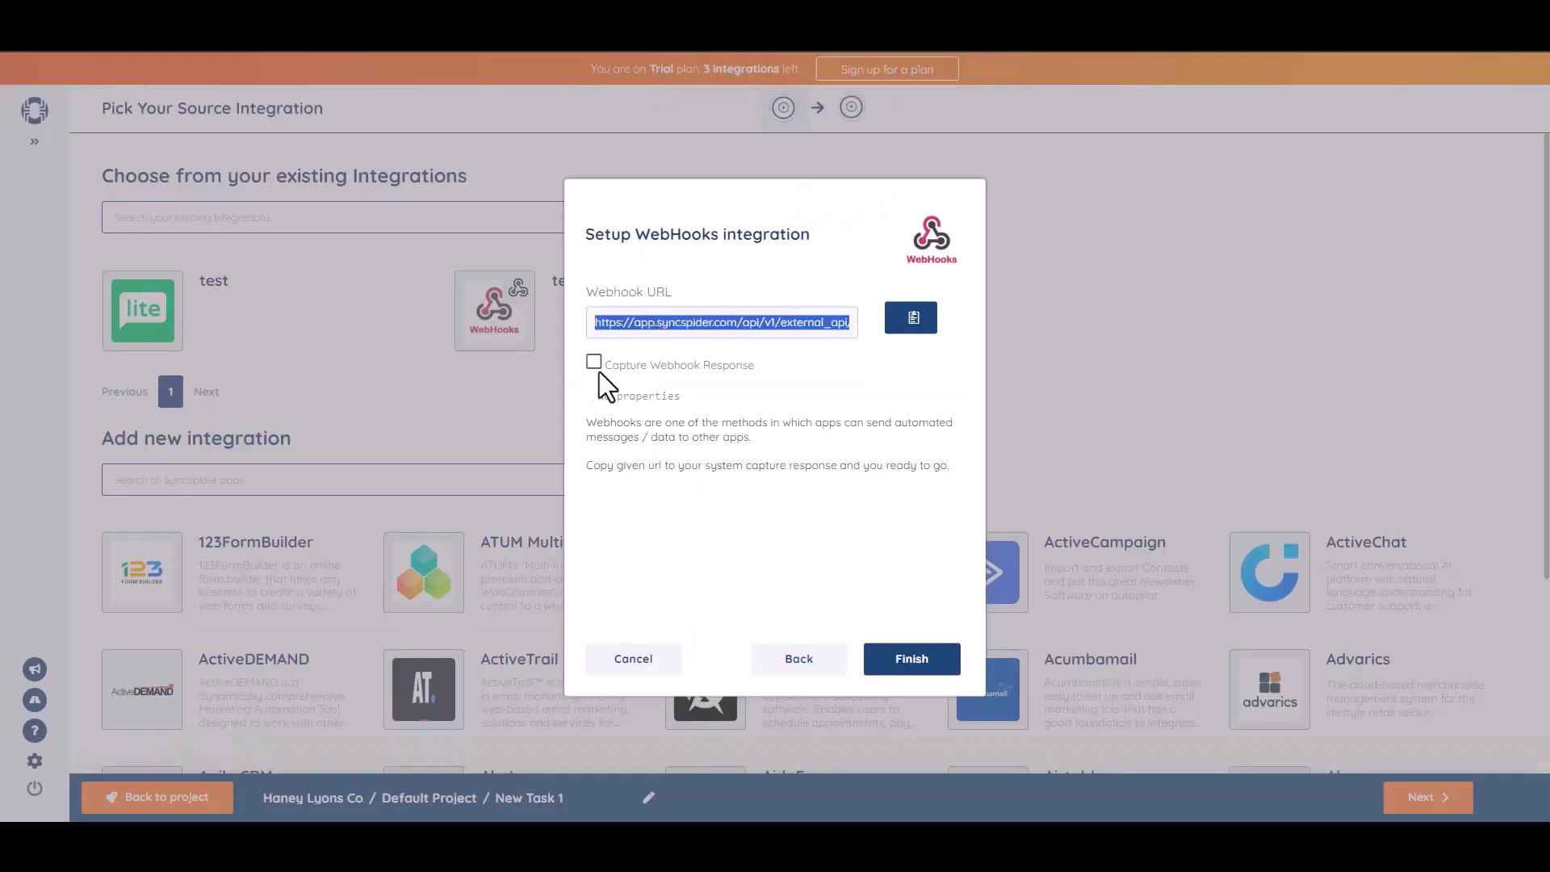
- Enable Capture Webhook Response in SyncSpider, and send a test webhook from Bit Integrations
click(595, 361)
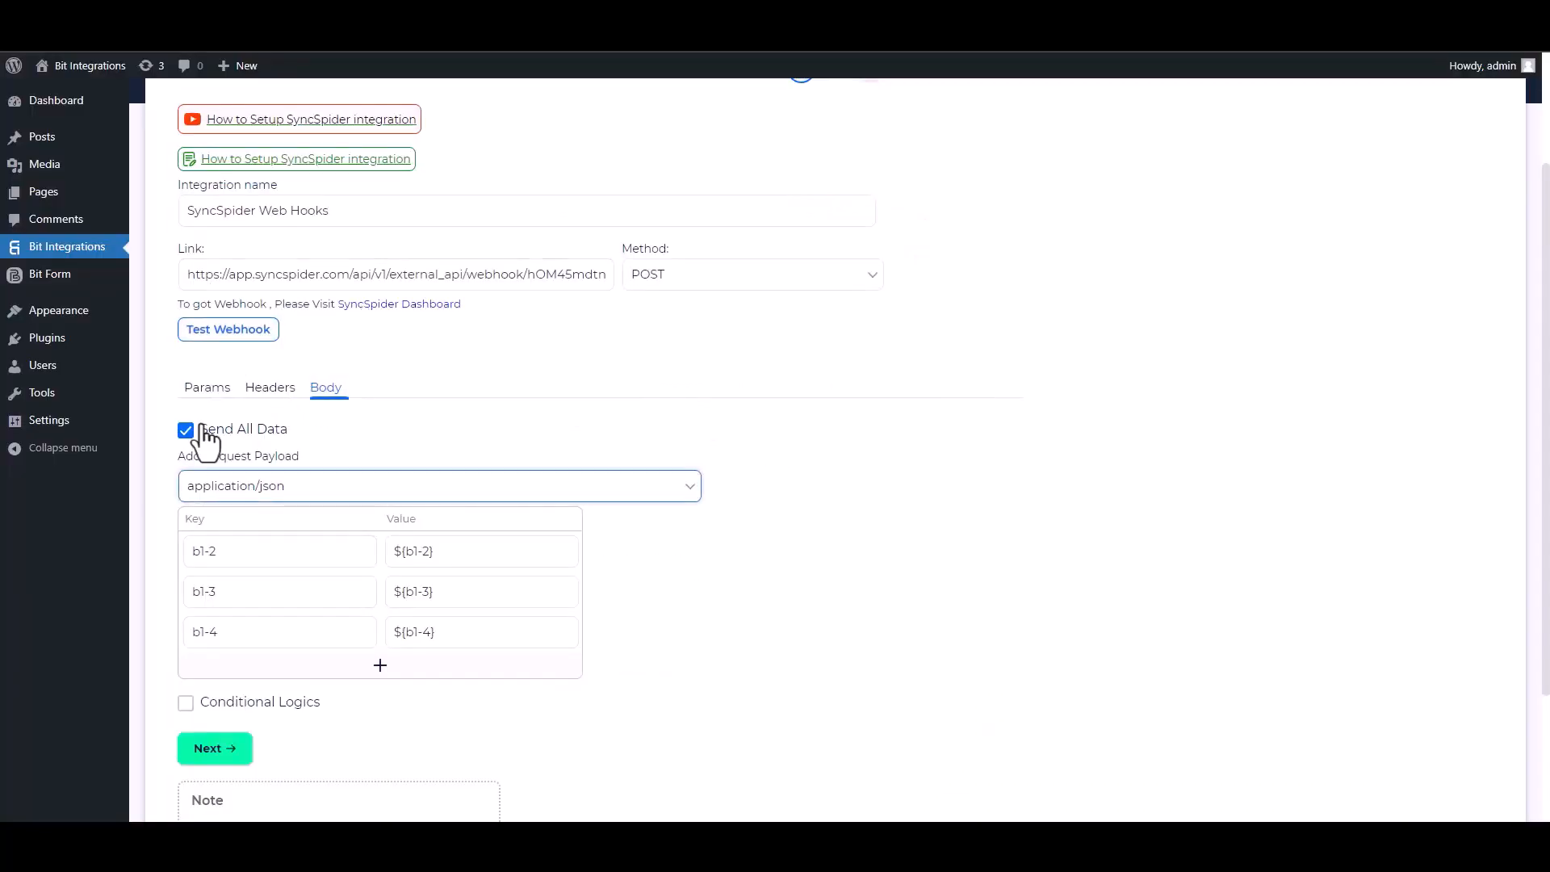
click(230, 331)
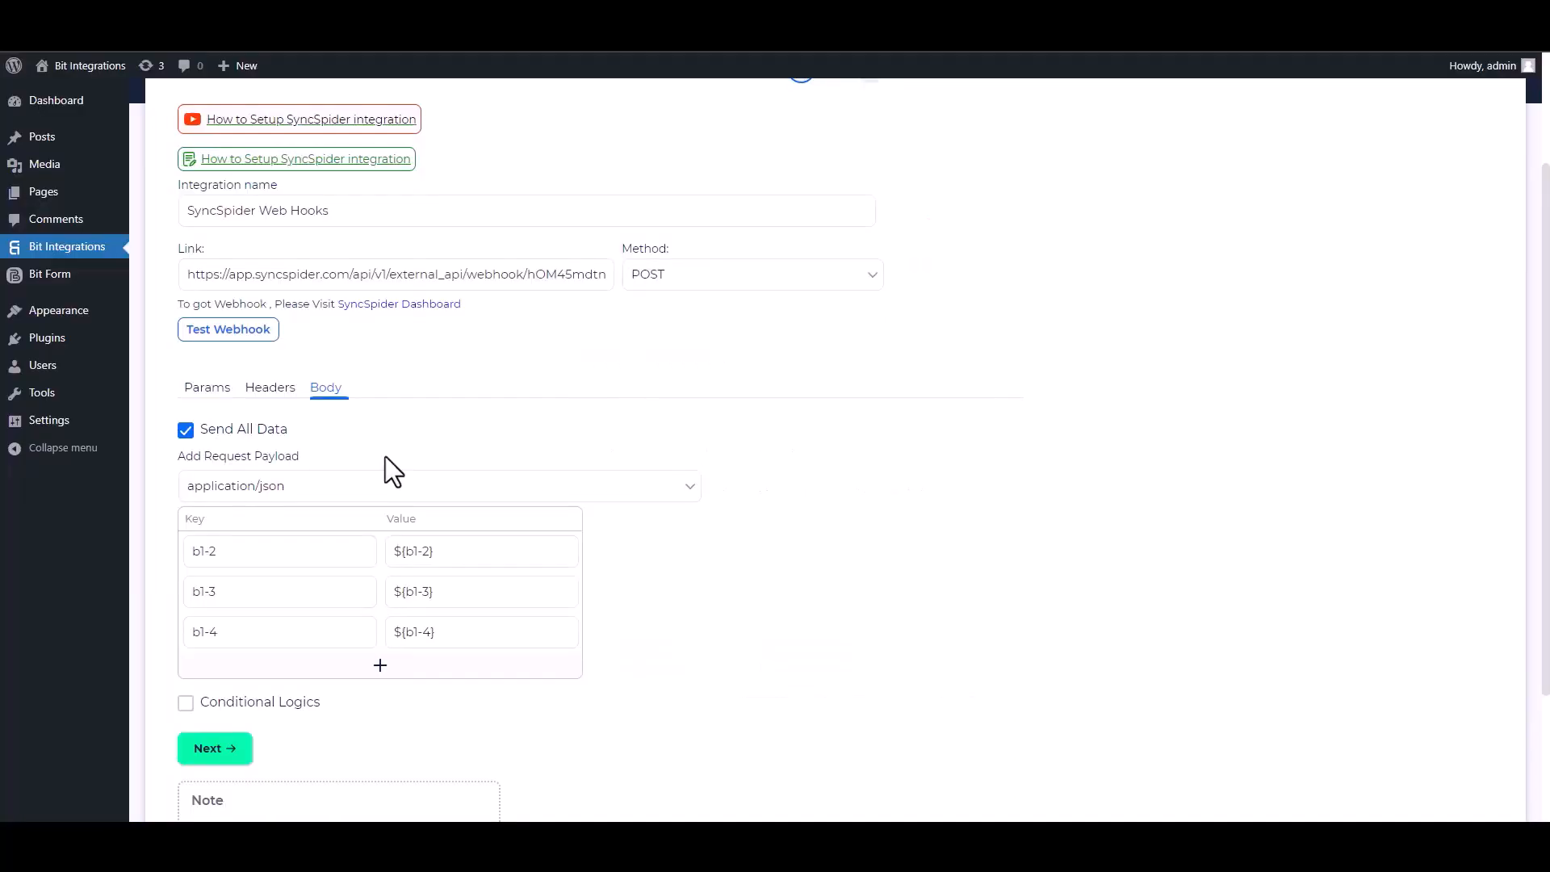
scroll(1528, 367, down, 3)
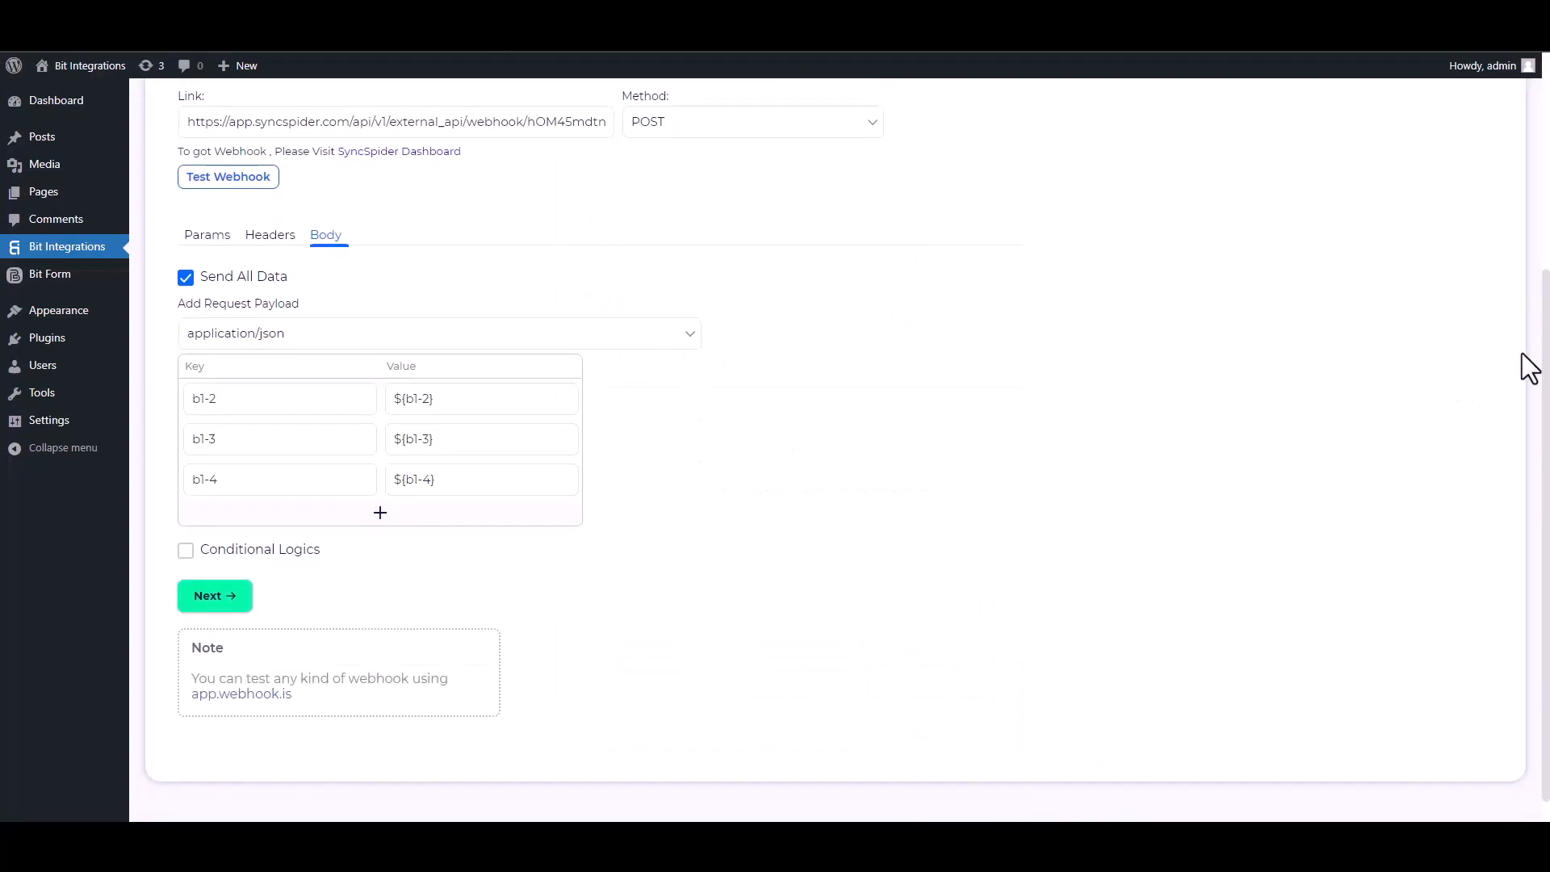
click(185, 549)
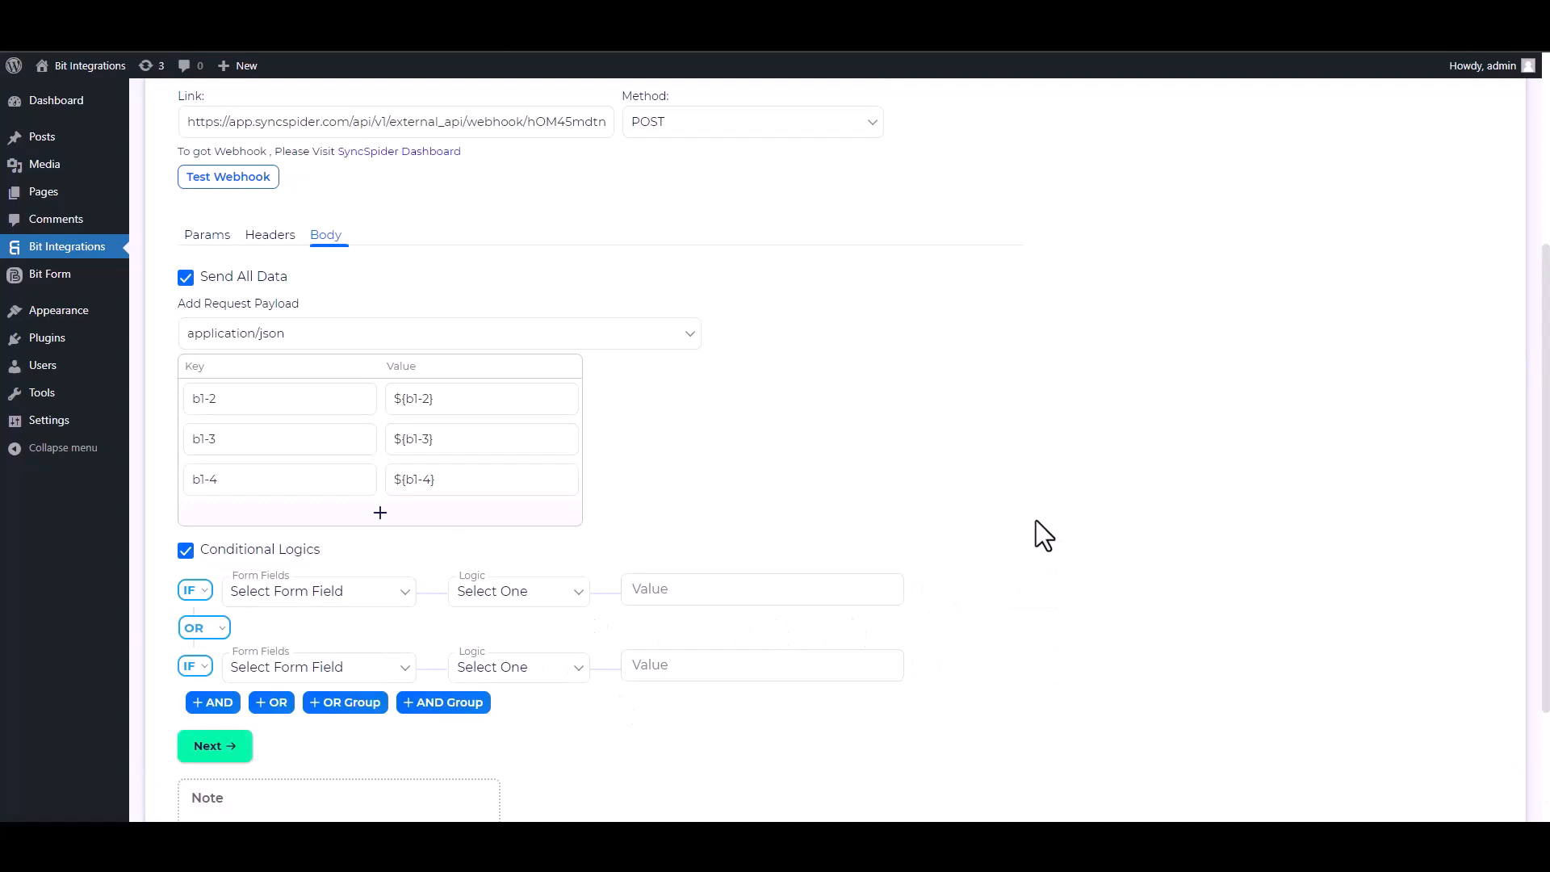
click(186, 551)
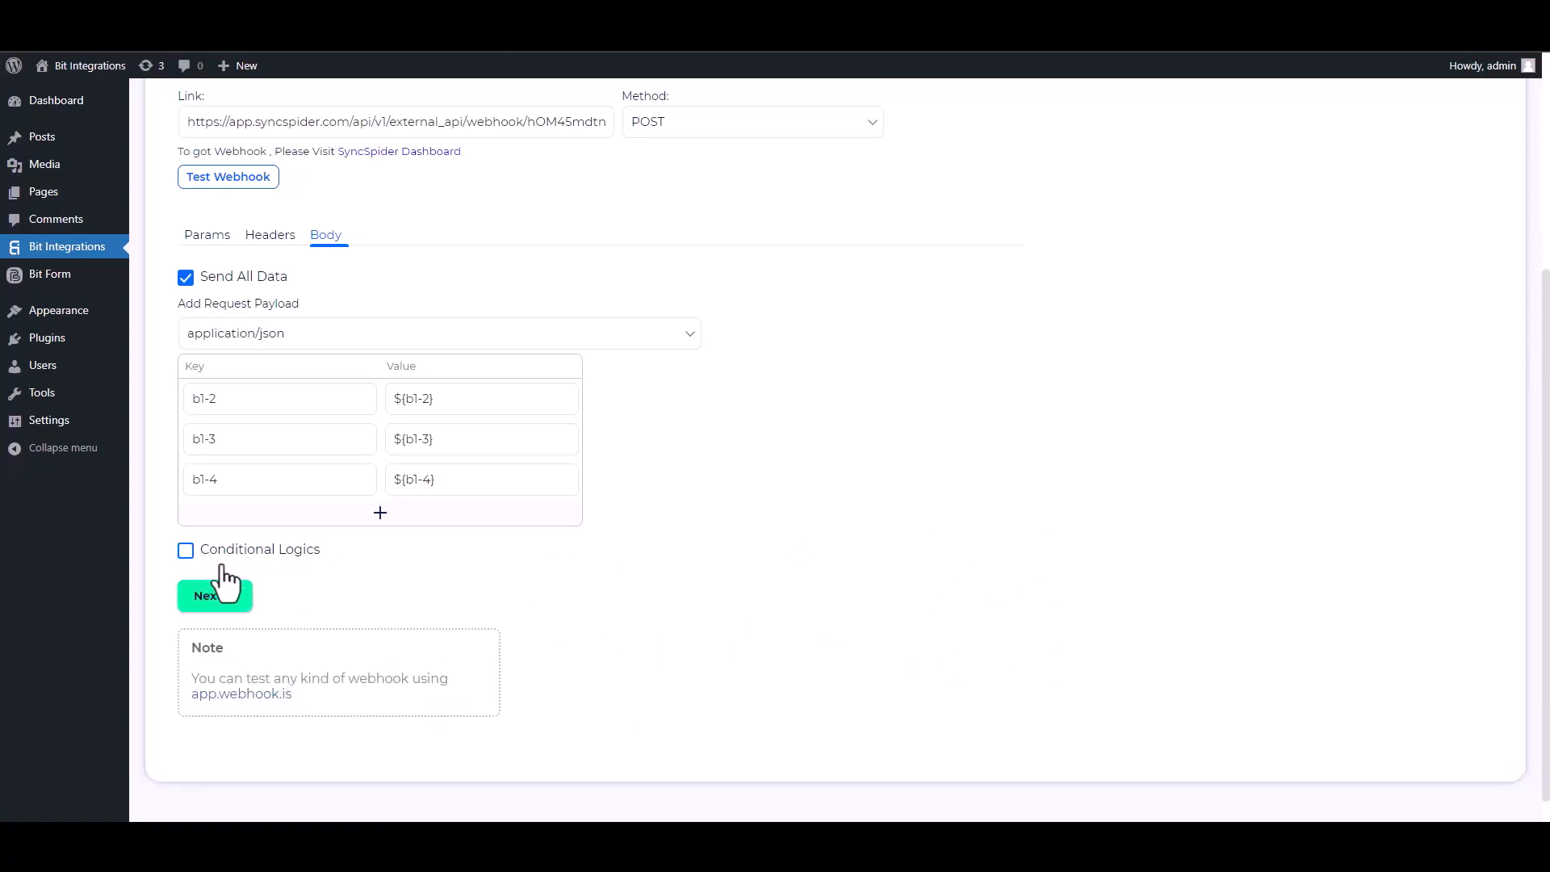
- Finish and save the integration in Bit Integrations, and complete the WebHooks source setup in SyncSpider
click(230, 604)
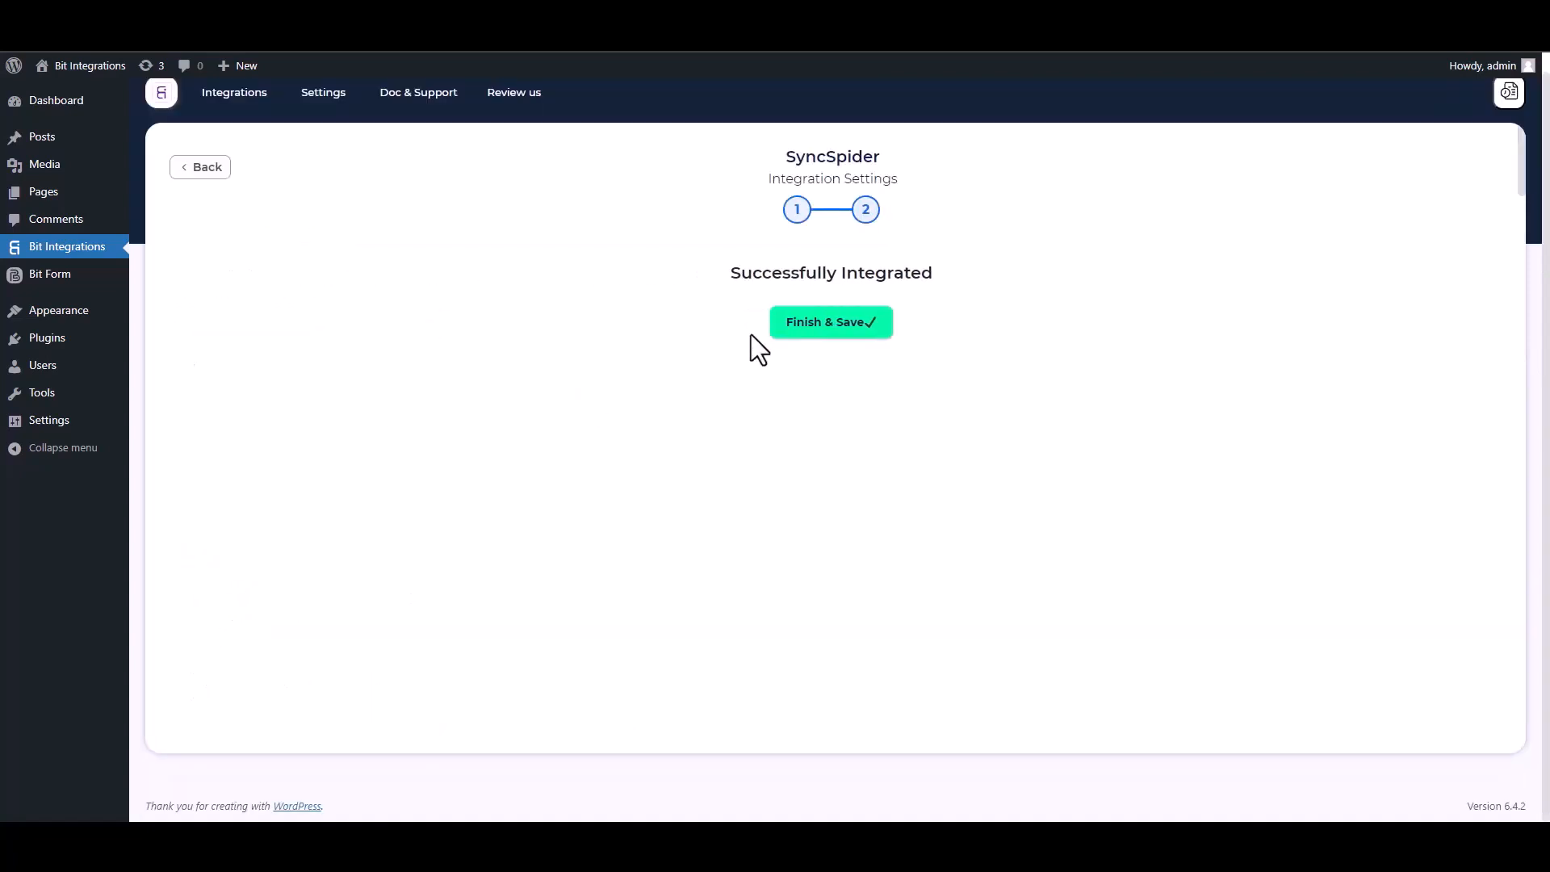
click(801, 326)
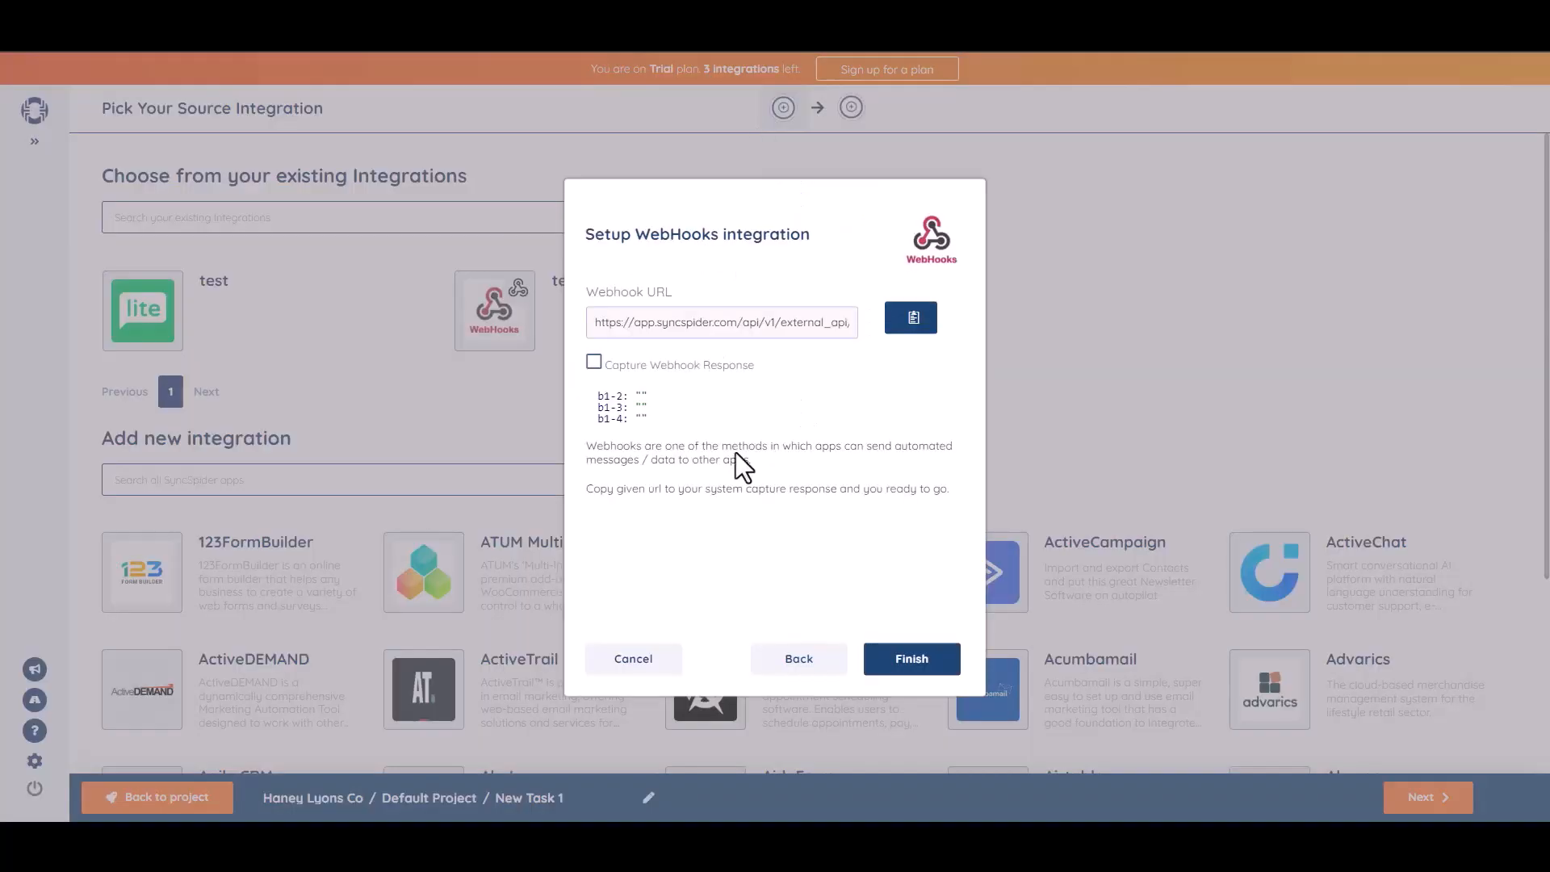
click(911, 669)
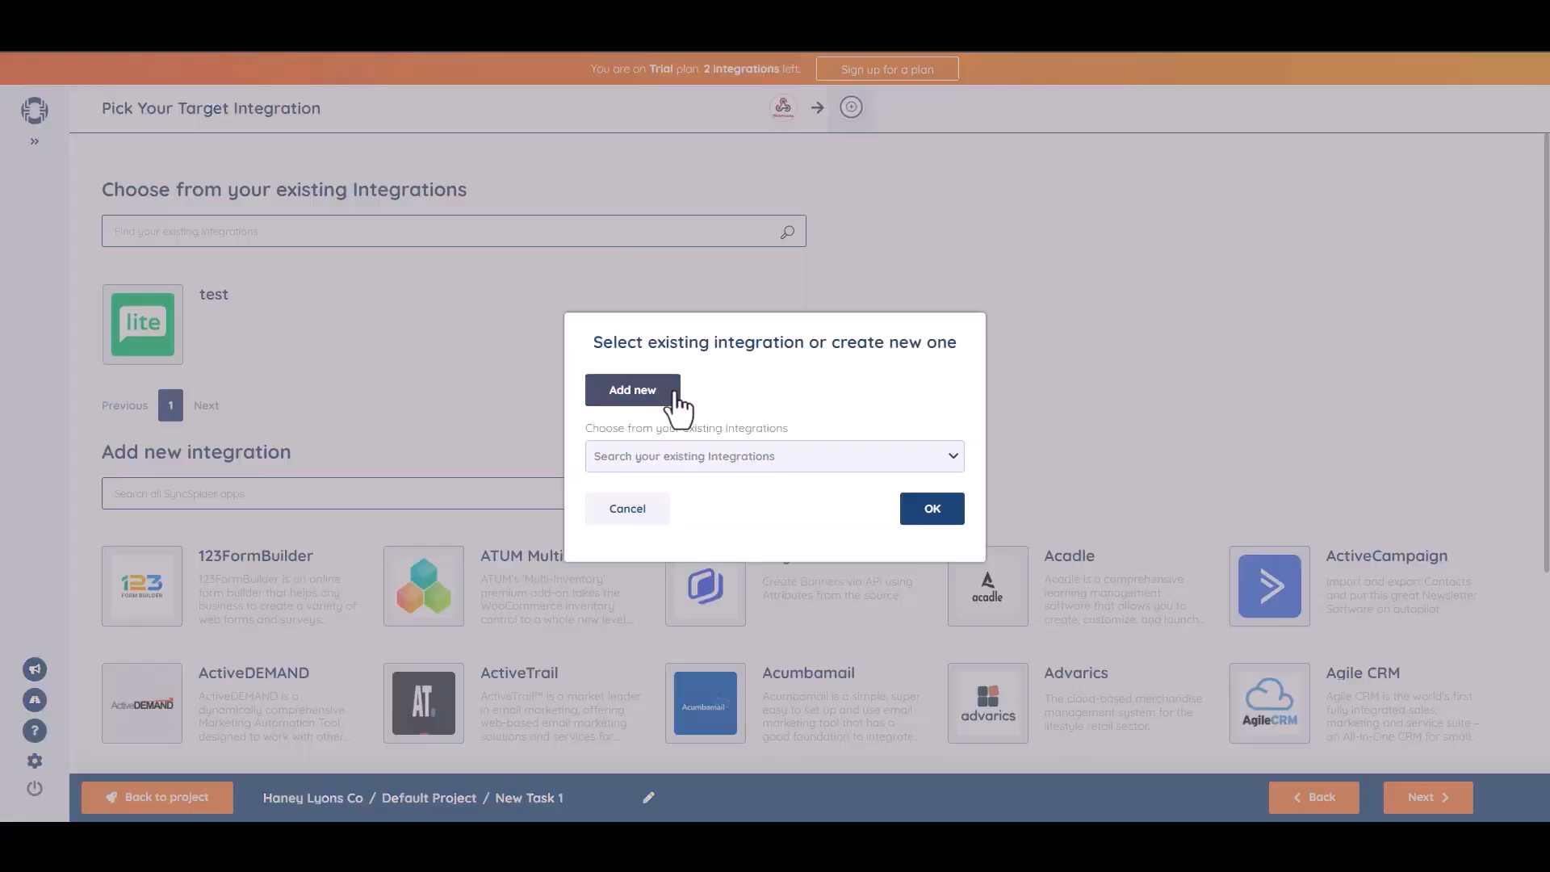
- Add a new MailerLite target integration named "Bit Integrations" and continue to its setup
click(662, 394)
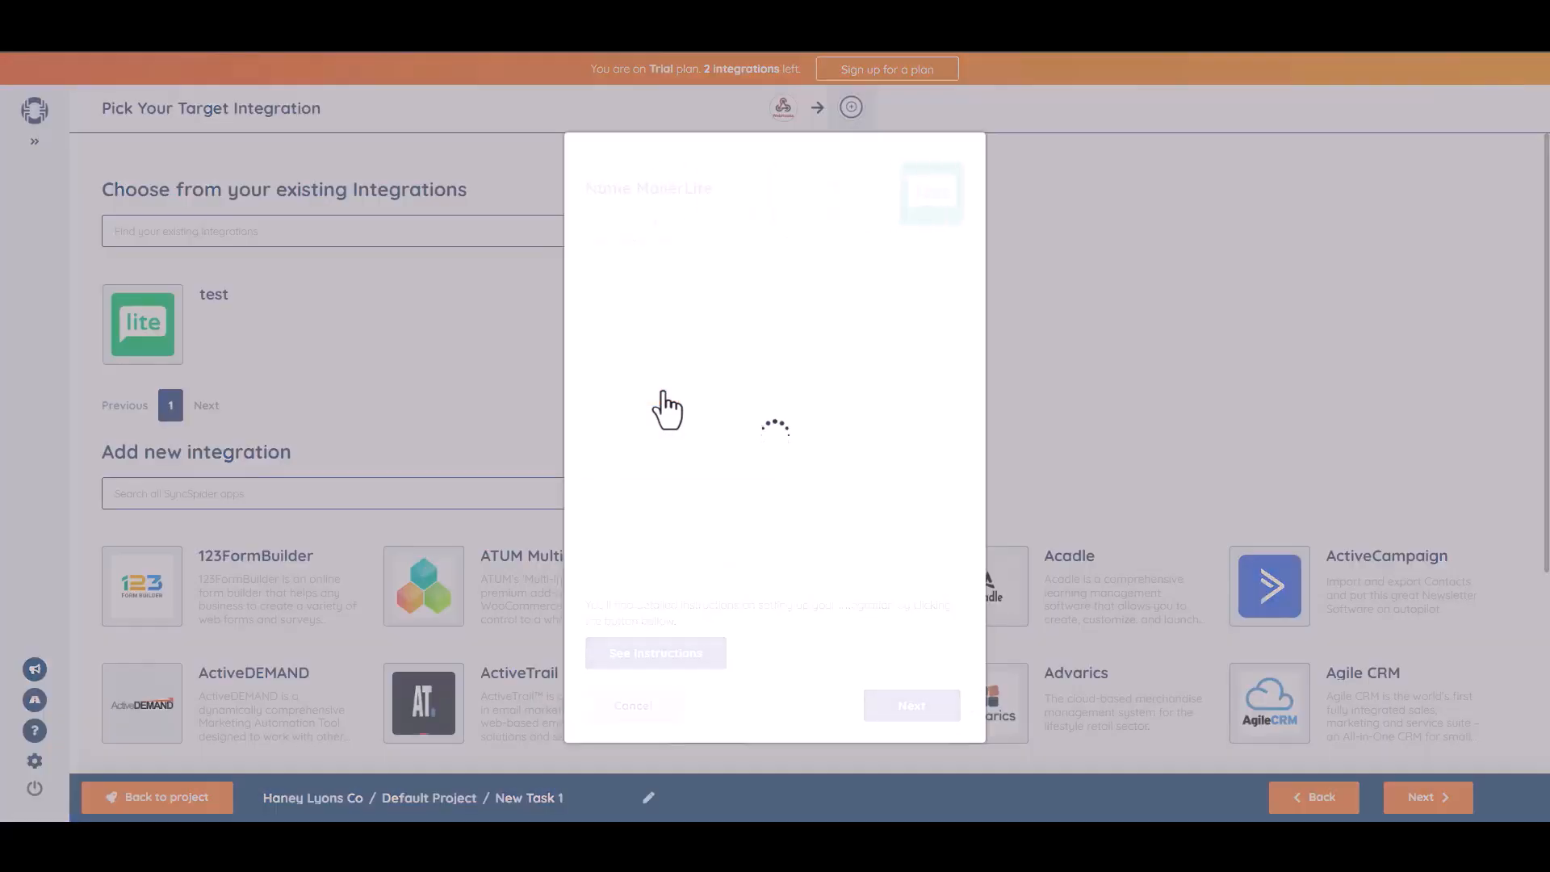
click(649, 271)
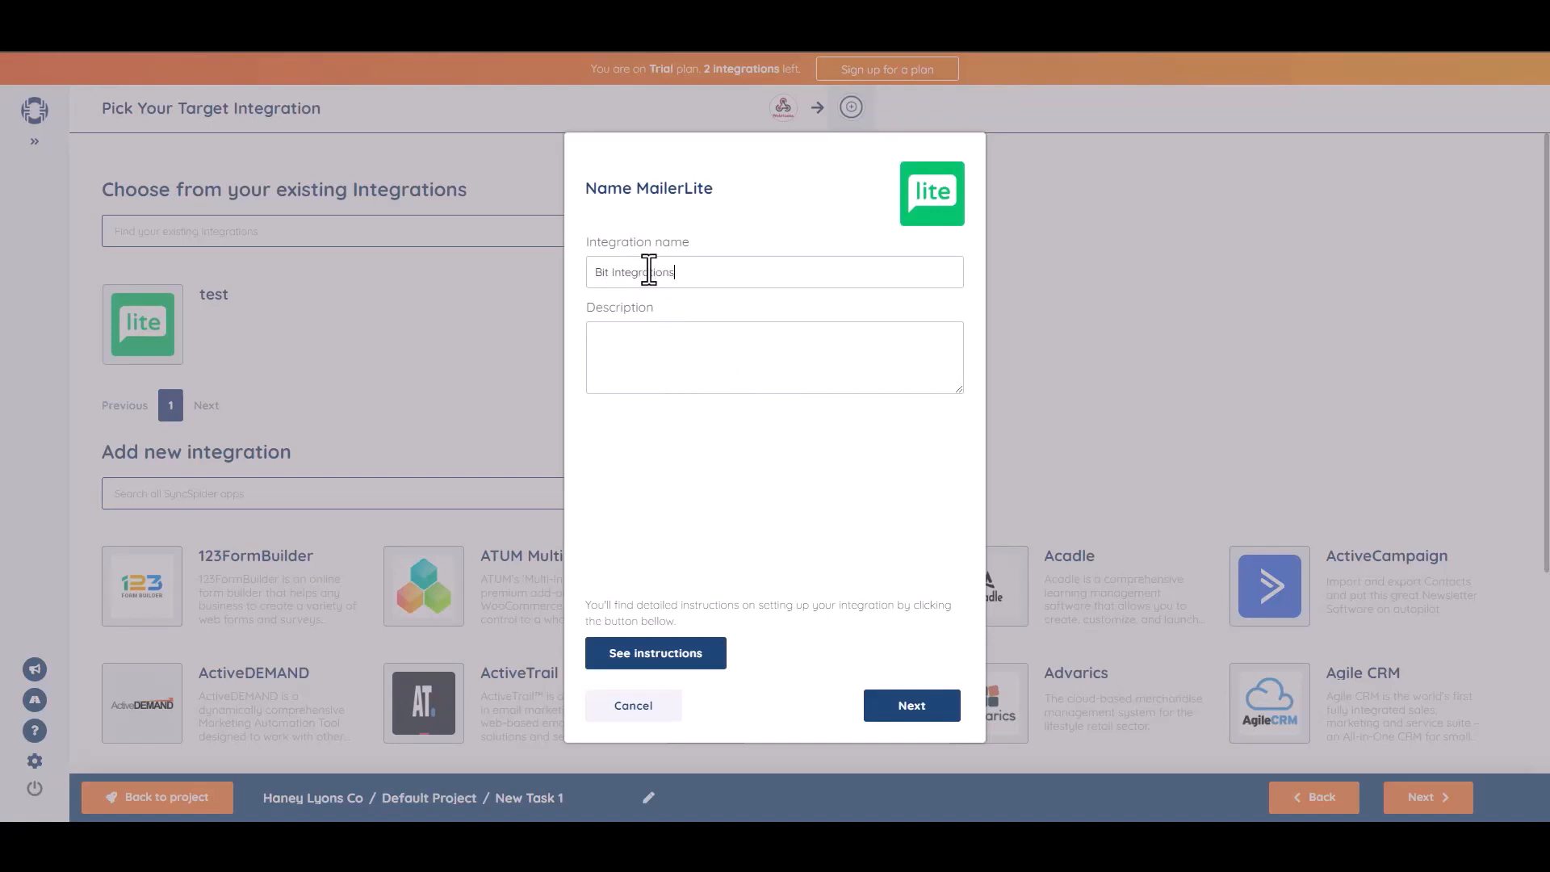
click(907, 707)
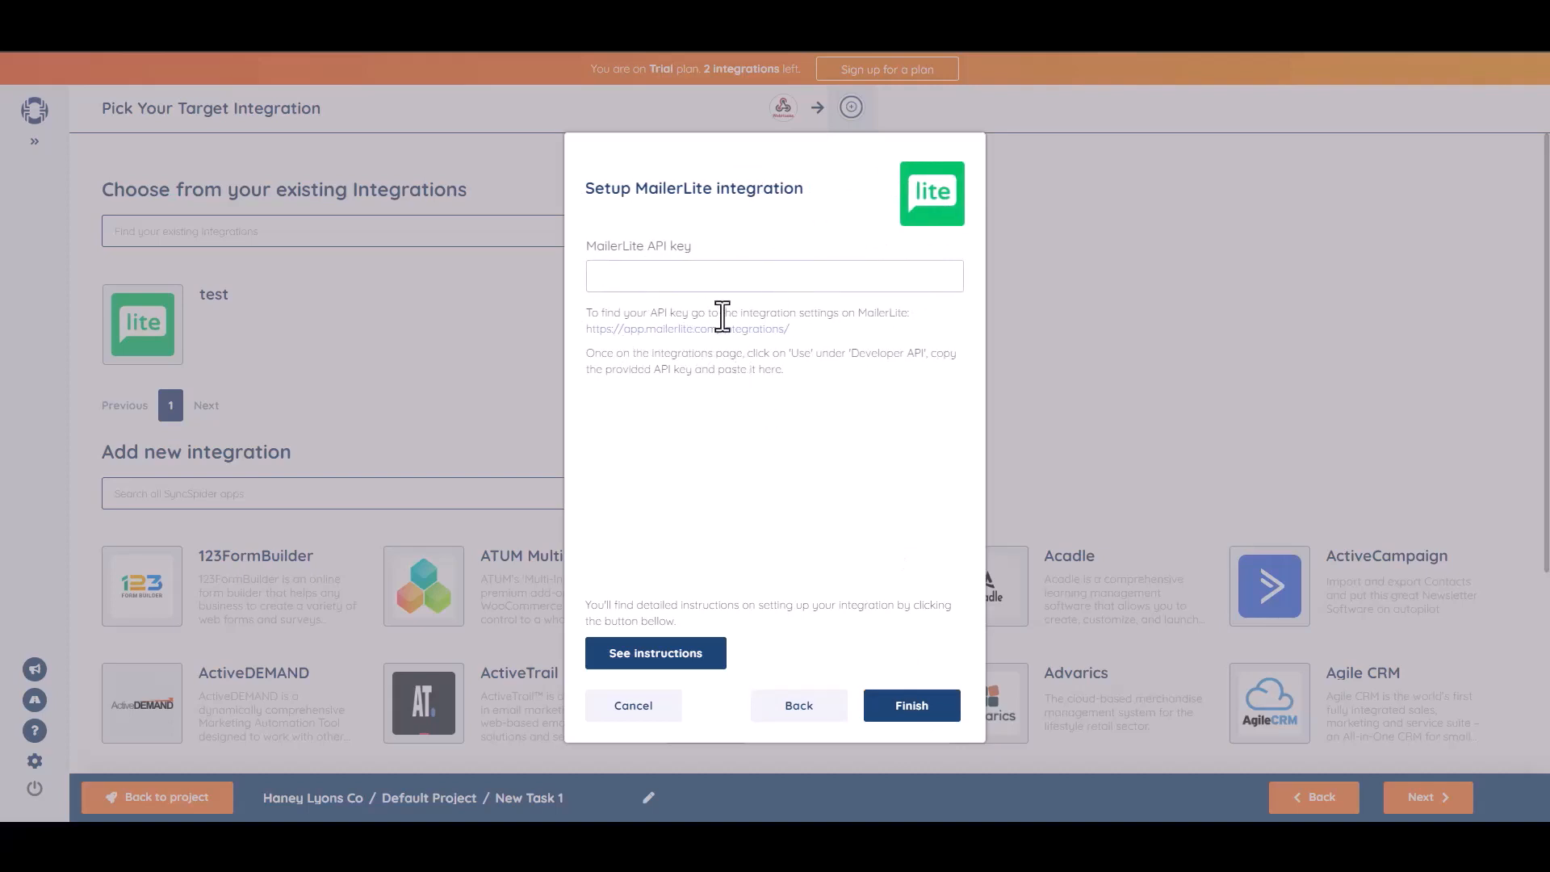
- Paste the MailerLite API key and finish the target integration's setup
click(712, 278)
key(ctrl+v)
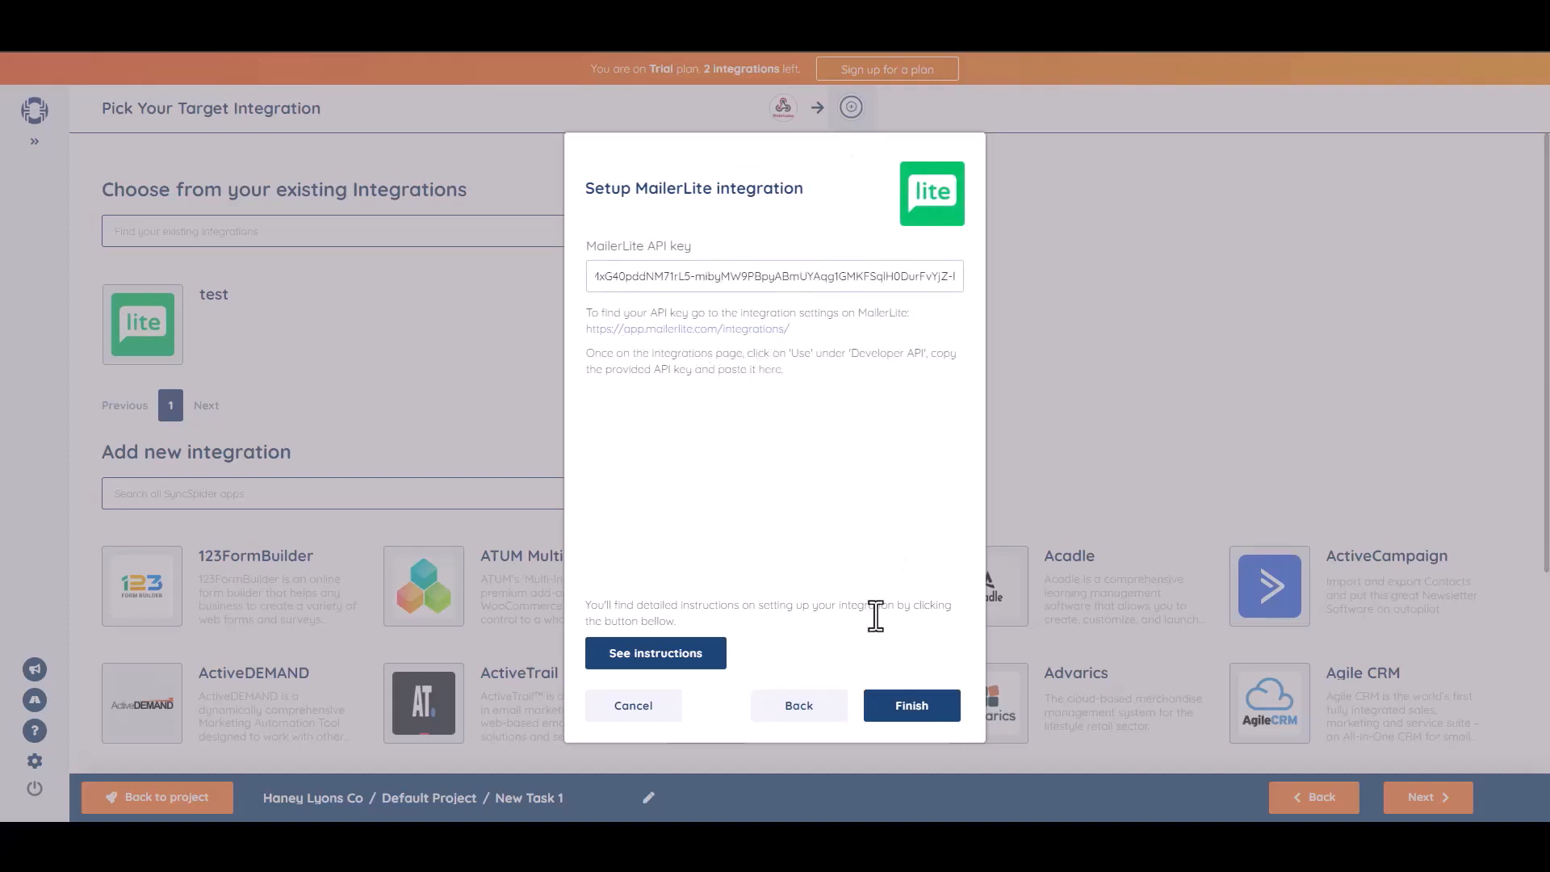
click(921, 712)
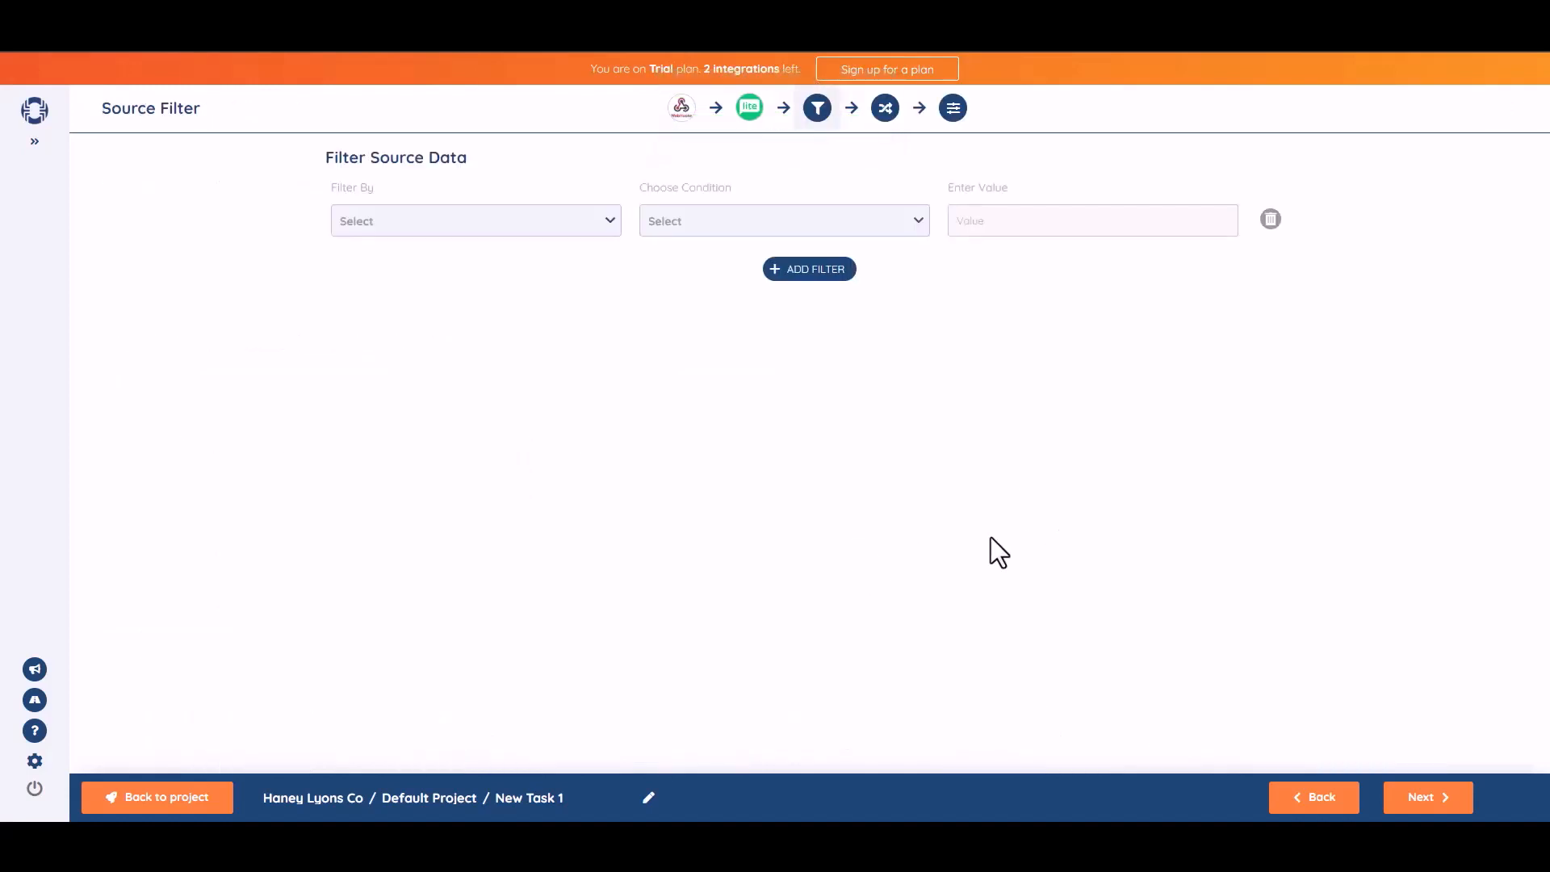
- Skip source filtering, and map b1-2 to Name and b1-3 to Email without fallback values
click(1427, 799)
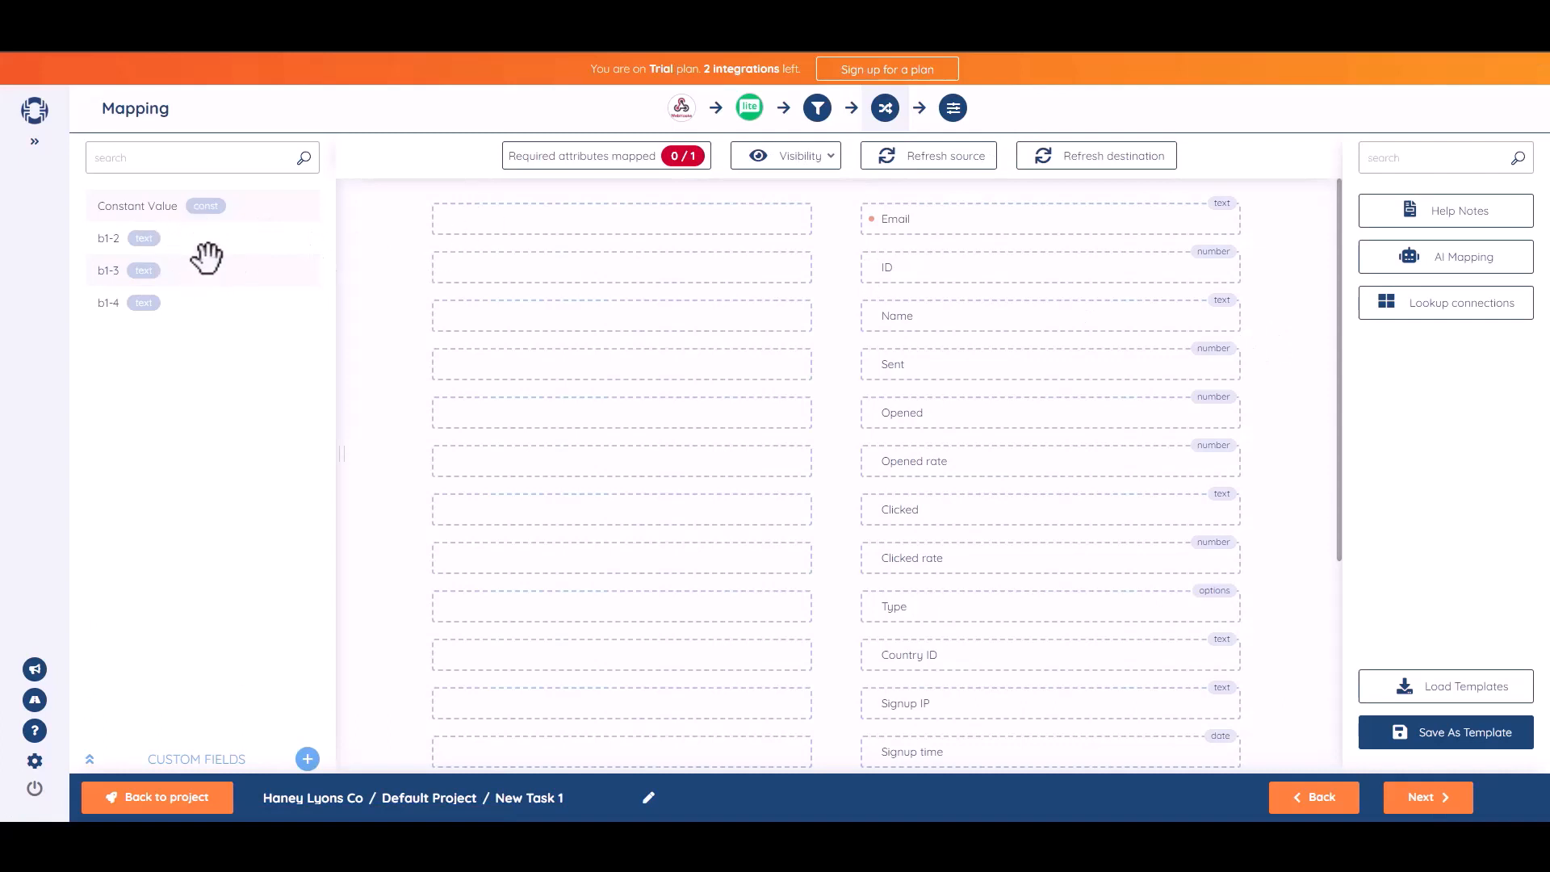
drag(183, 242, 673, 316)
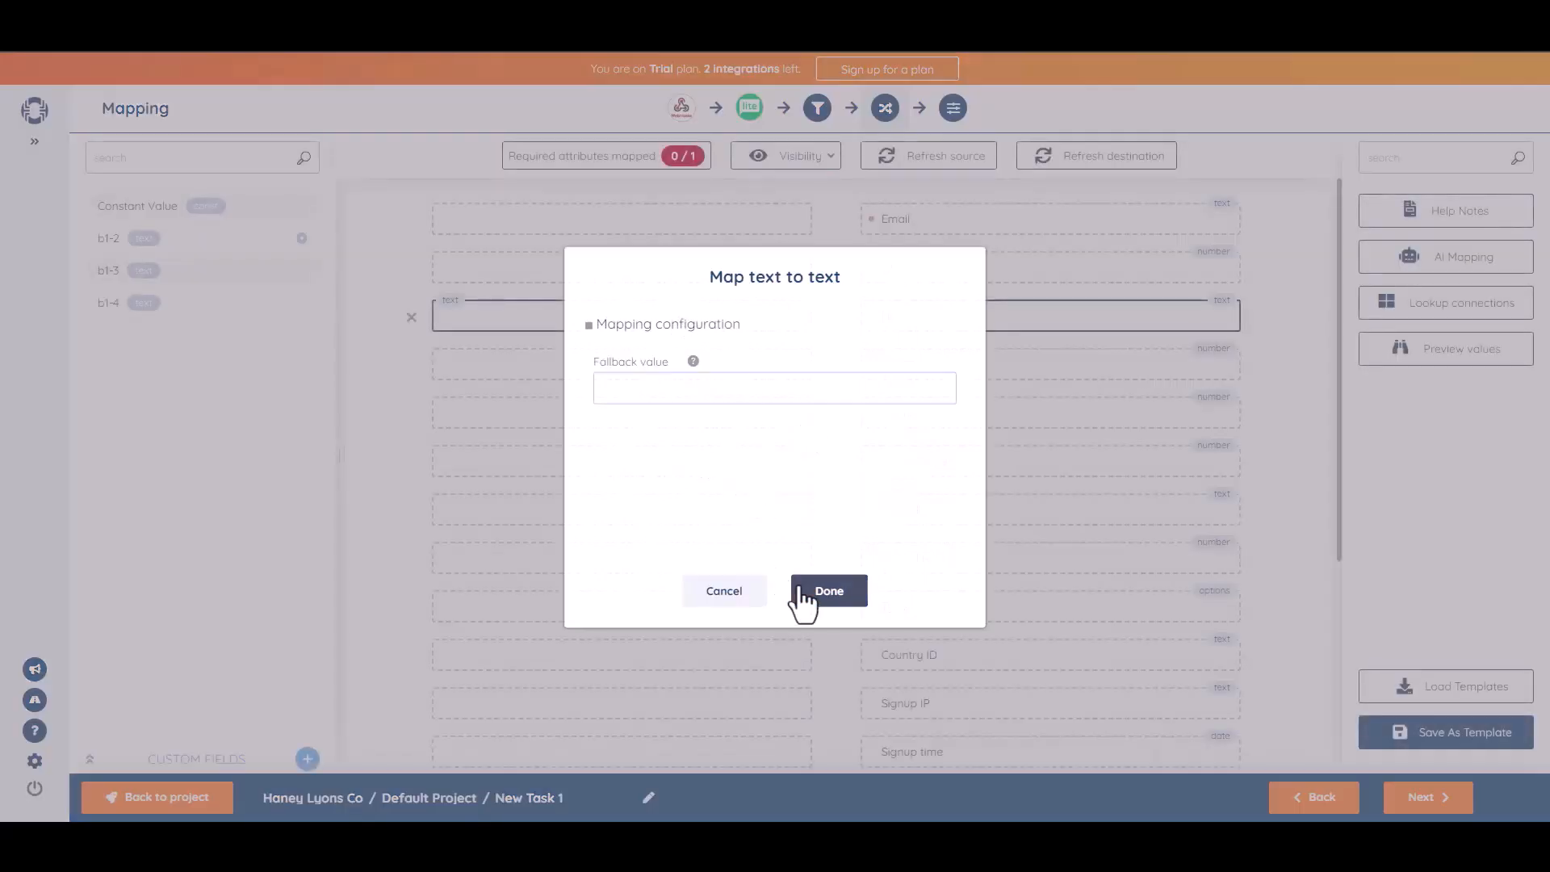
click(808, 590)
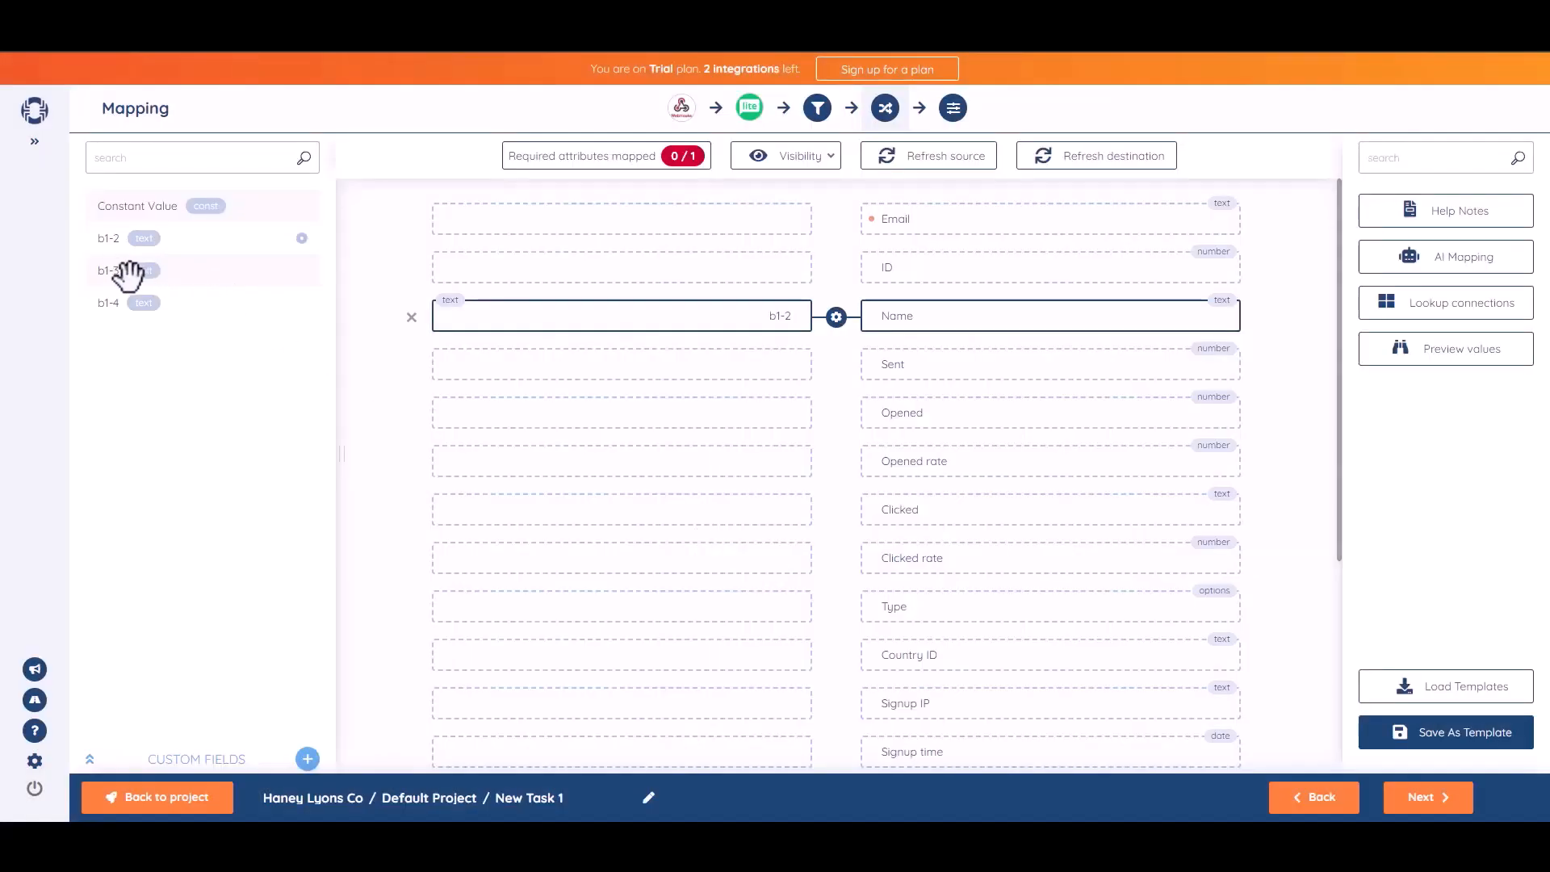
drag(117, 271, 646, 218)
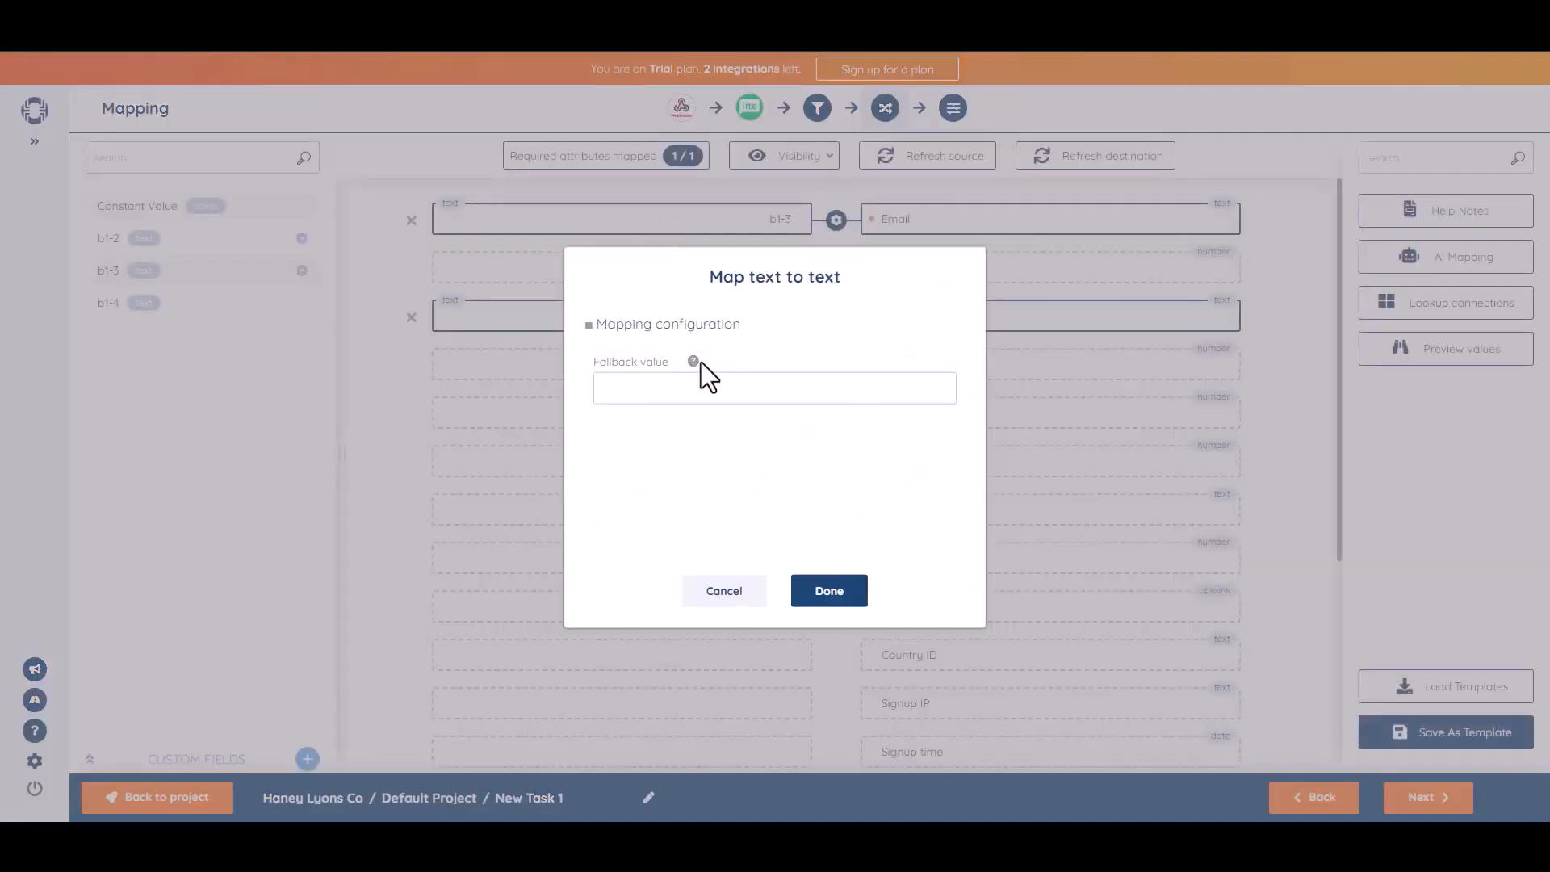
click(847, 602)
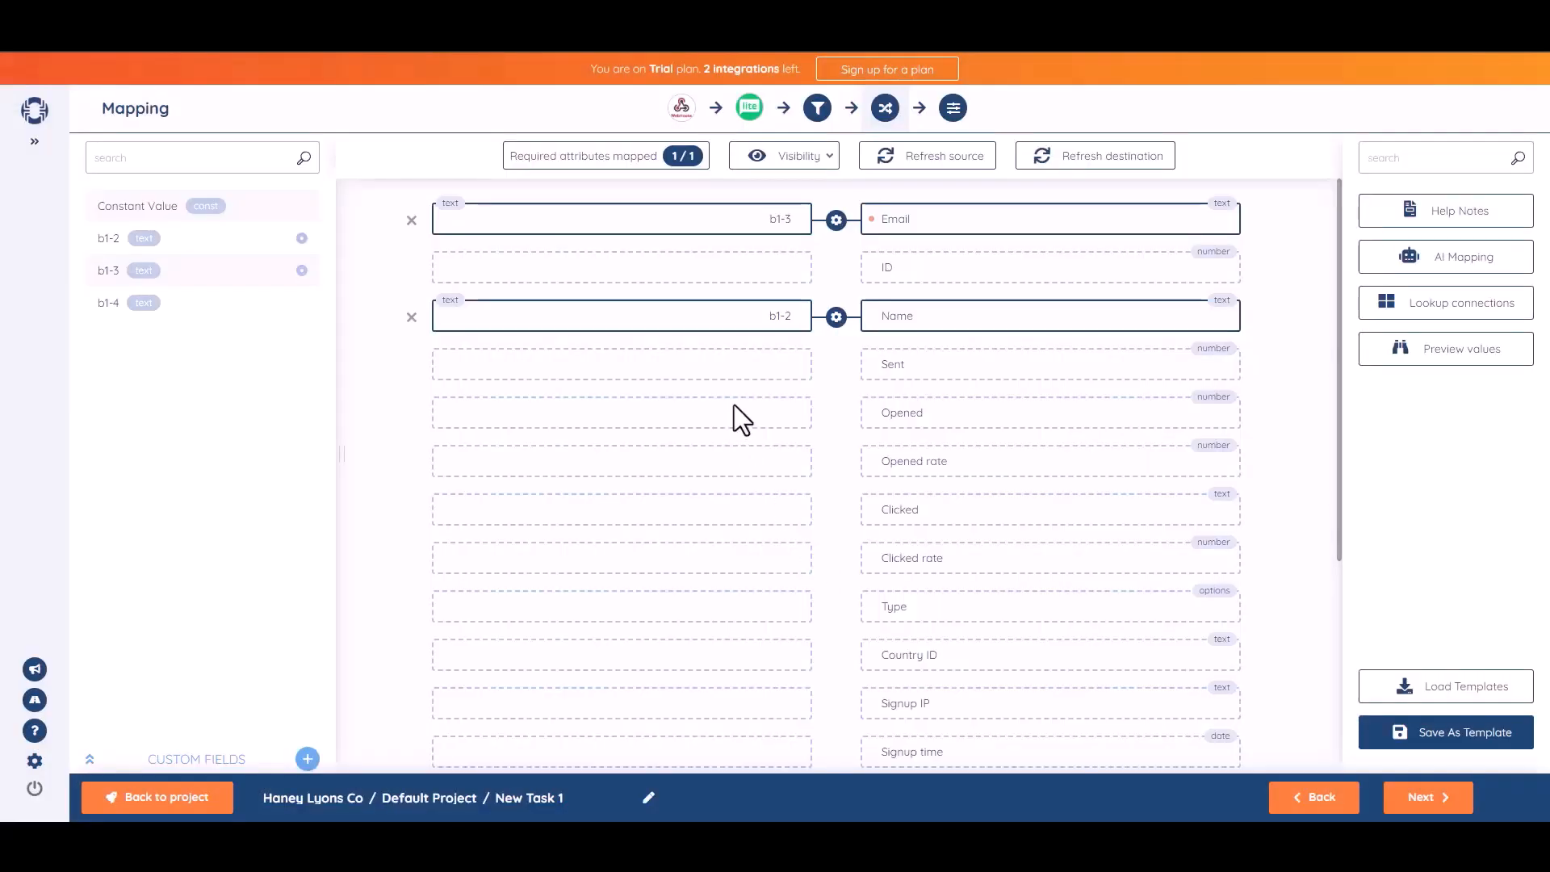
- Continue from the mapping to the task settings and rename the task as "Bit Integrations"
click(1423, 800)
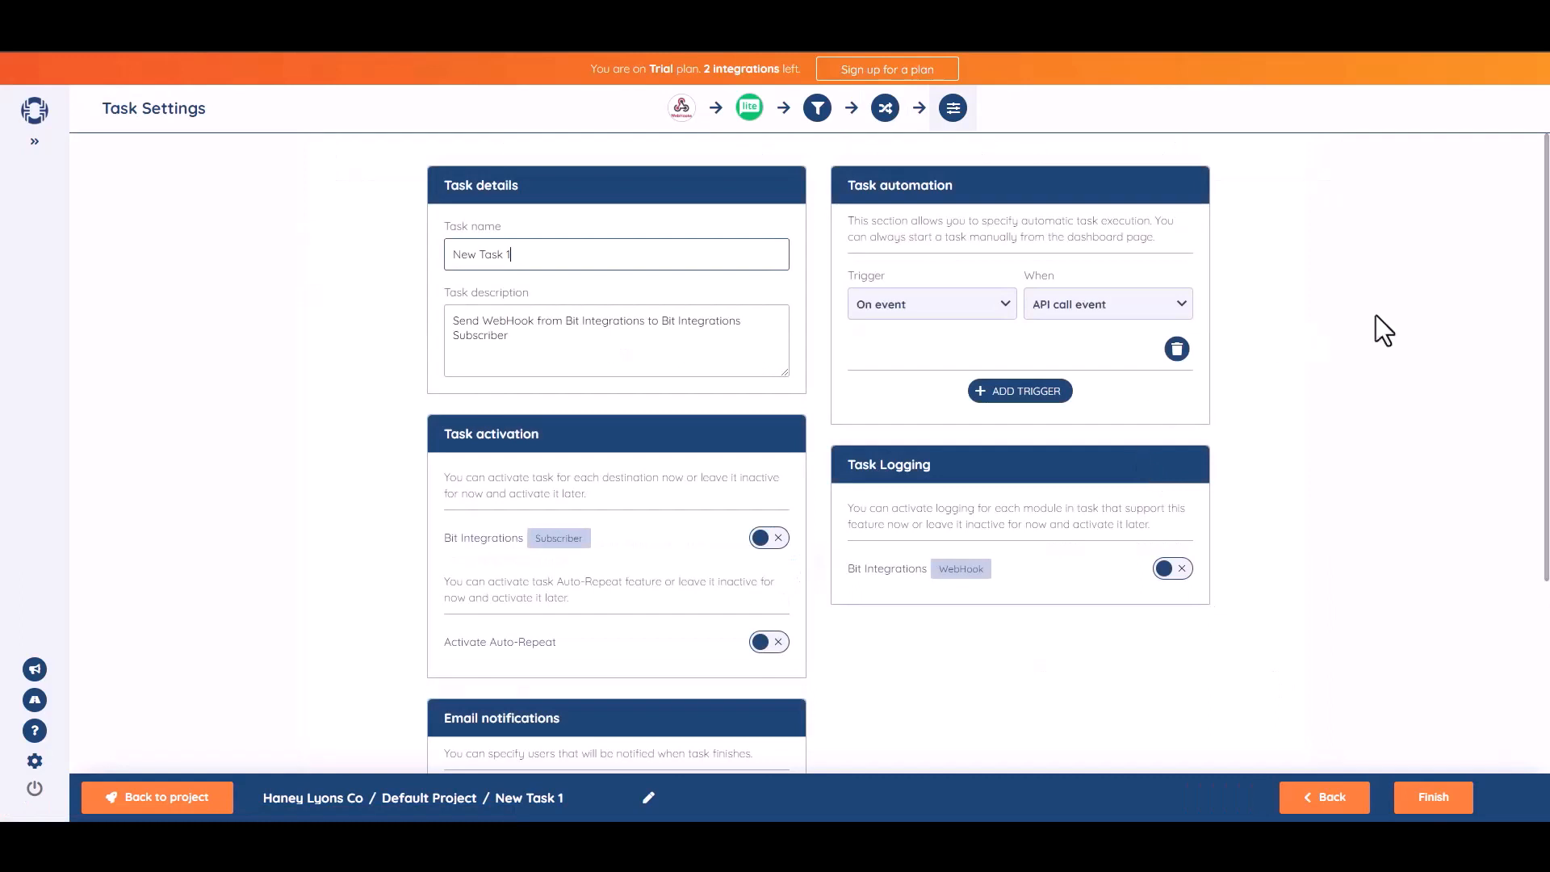
click(561, 267)
triple_click(561, 268)
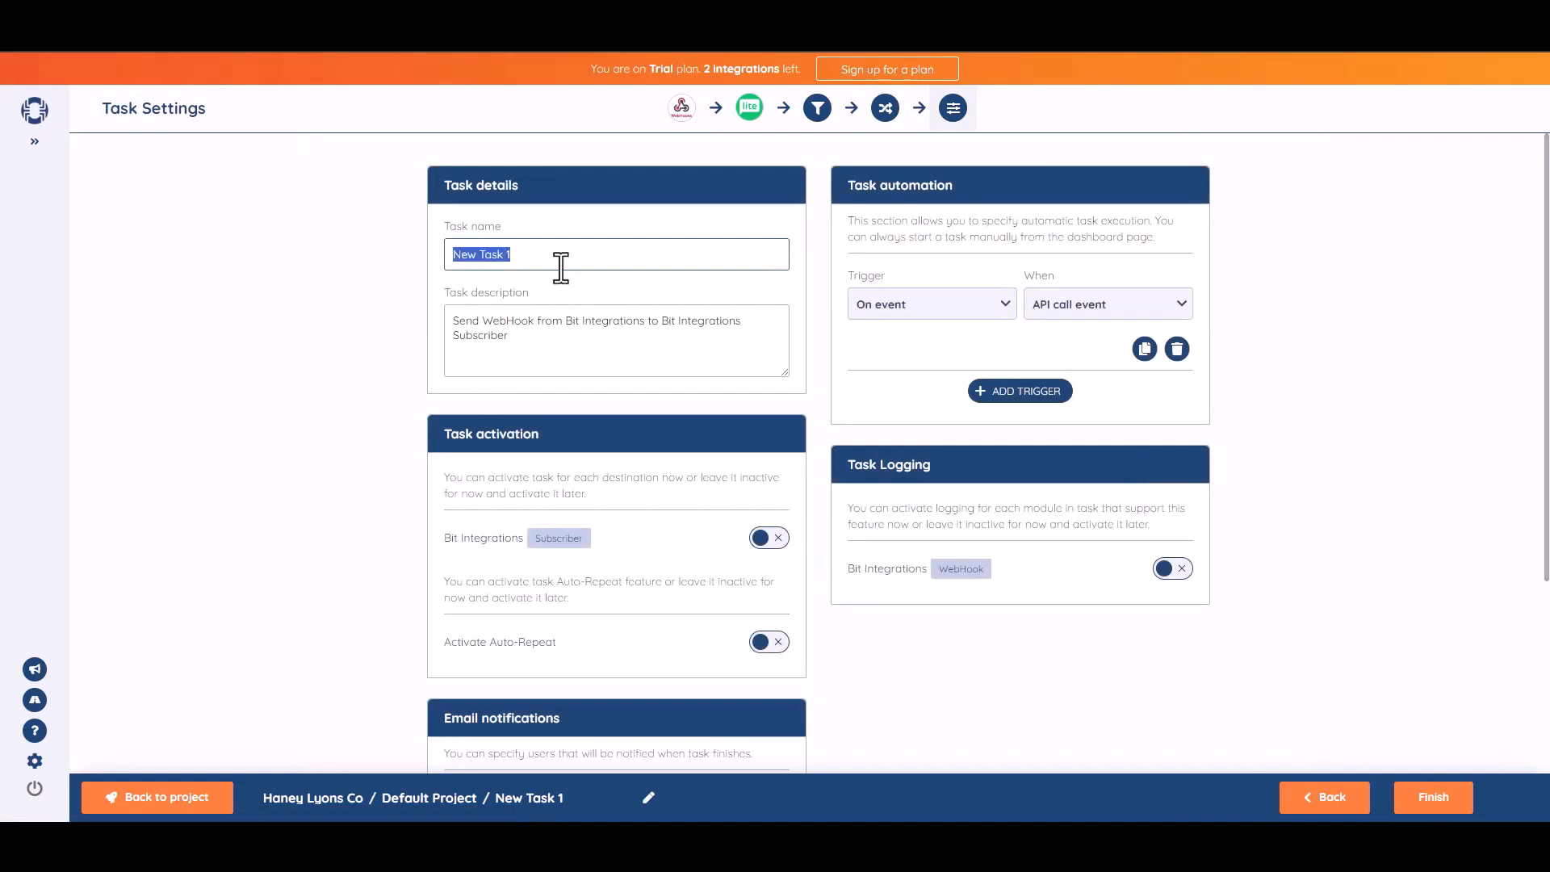
text(Bit Integrations)
click(1426, 382)
- Activate the task for the Bit Integrations Subscriber destination and finish the task setup
scroll(1548, 411, down, 1)
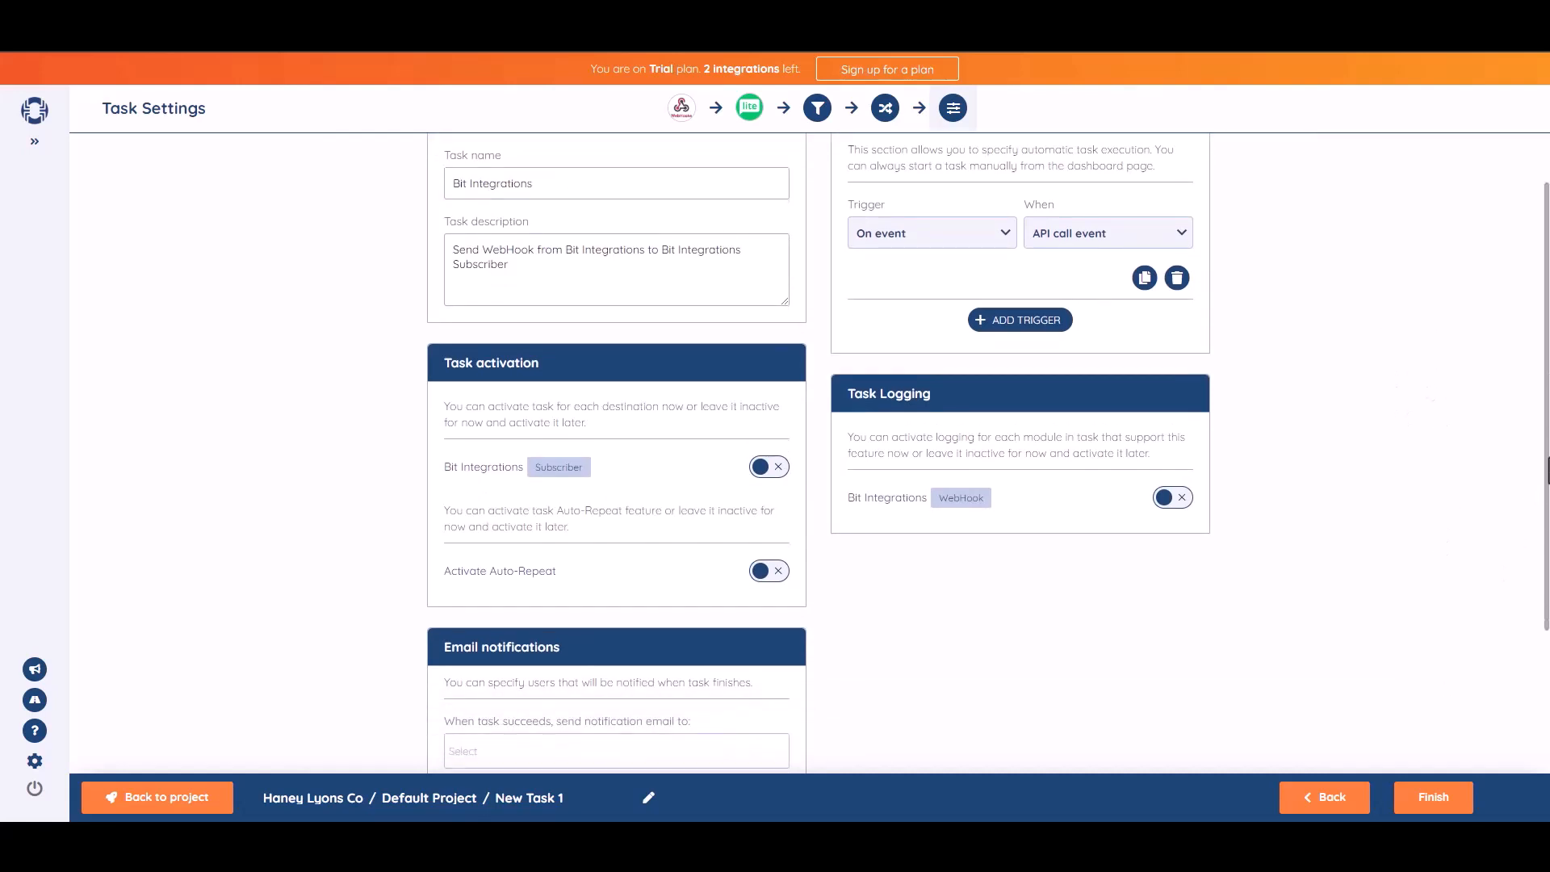
click(785, 463)
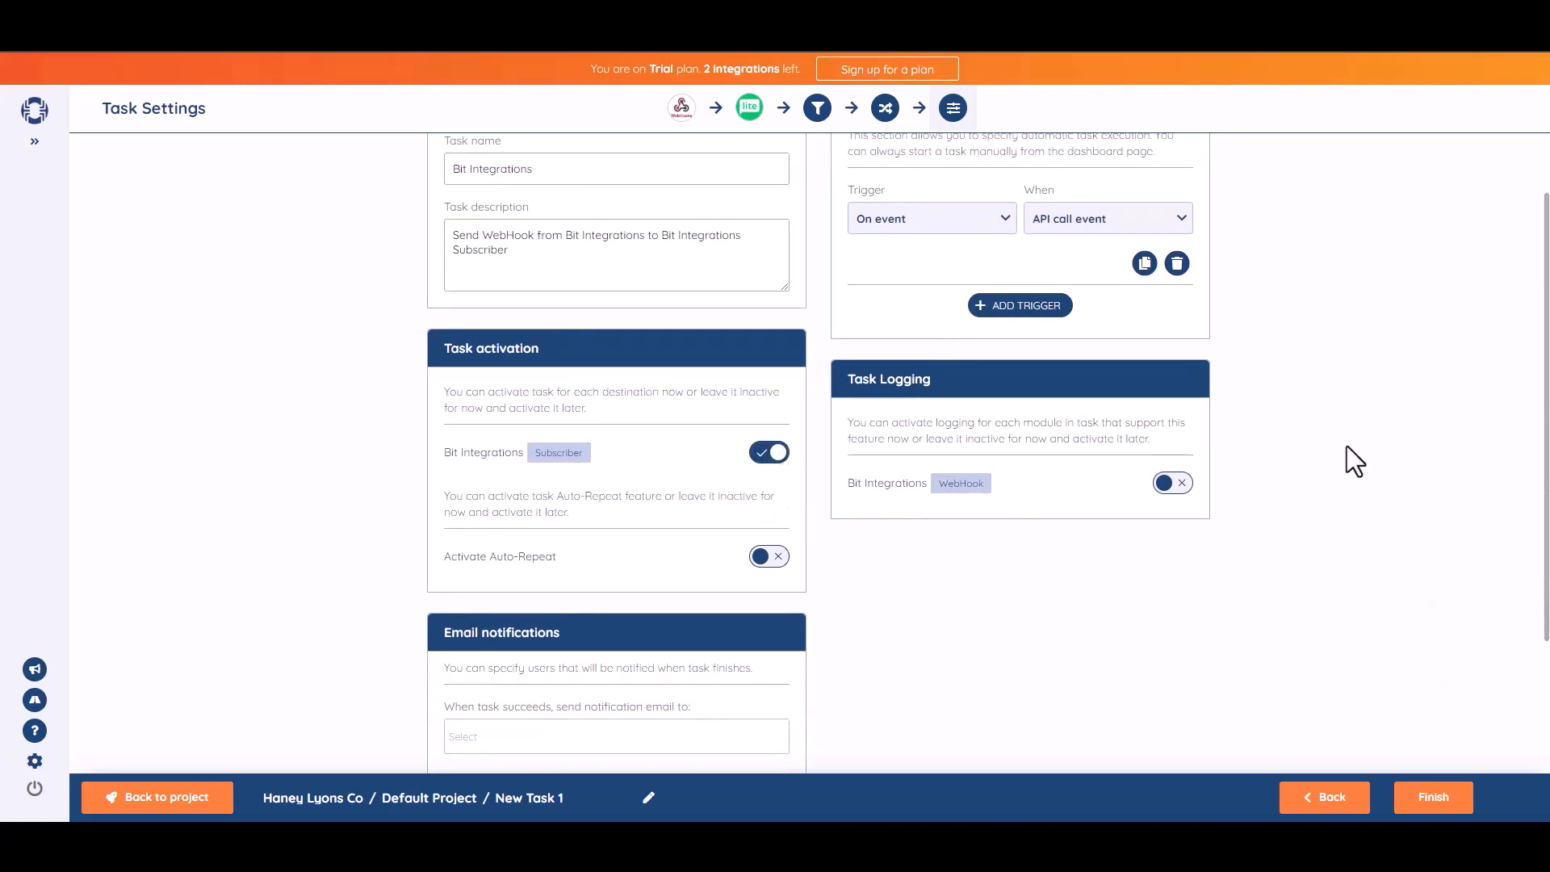
scroll(1522, 460, down, 2)
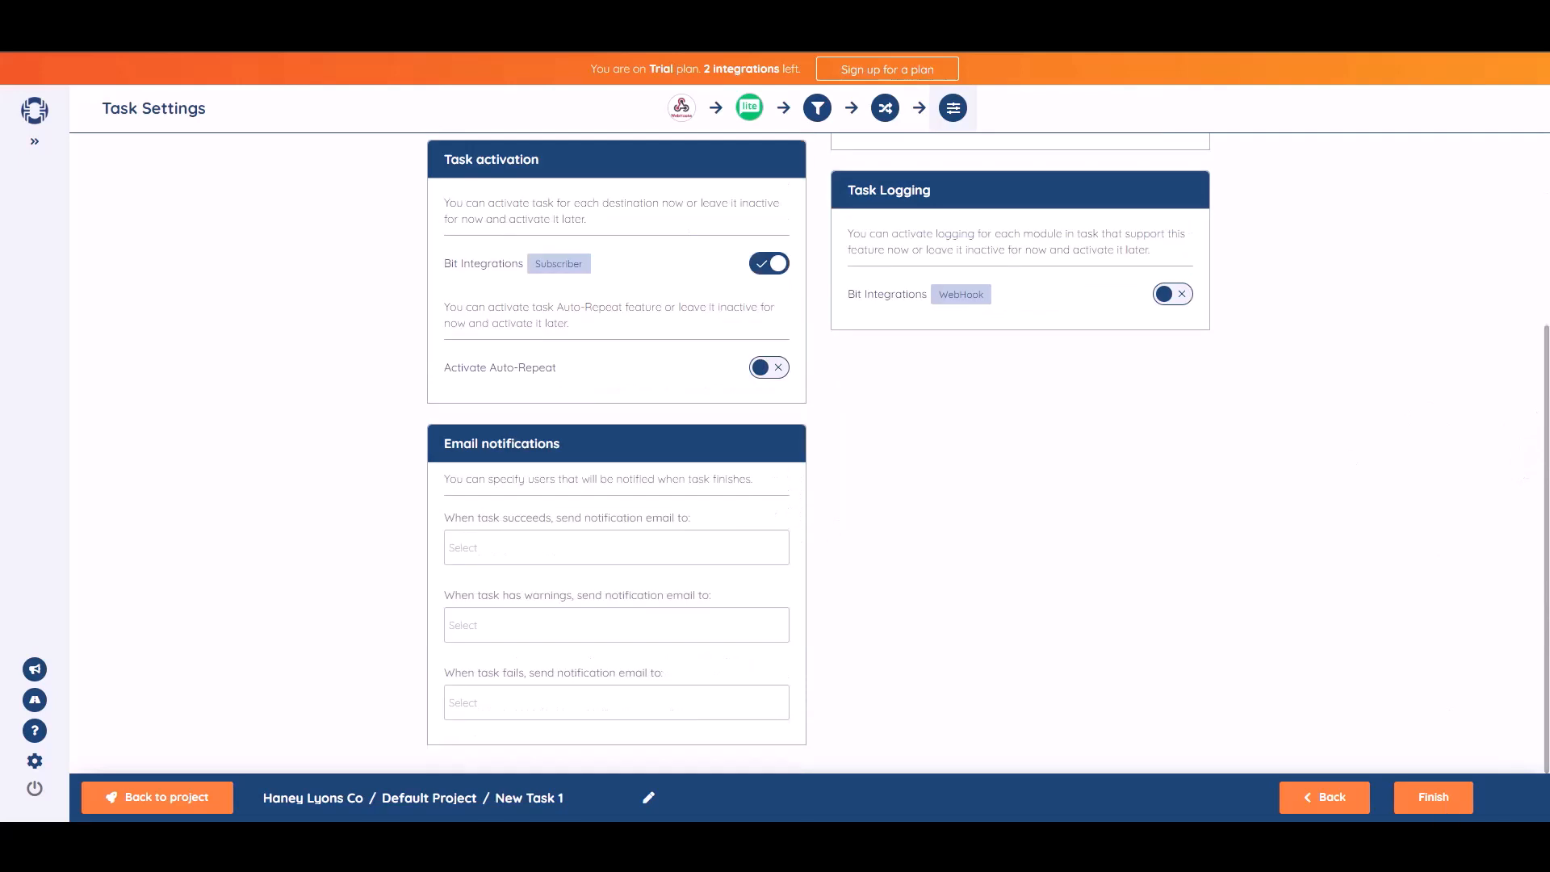
click(1436, 810)
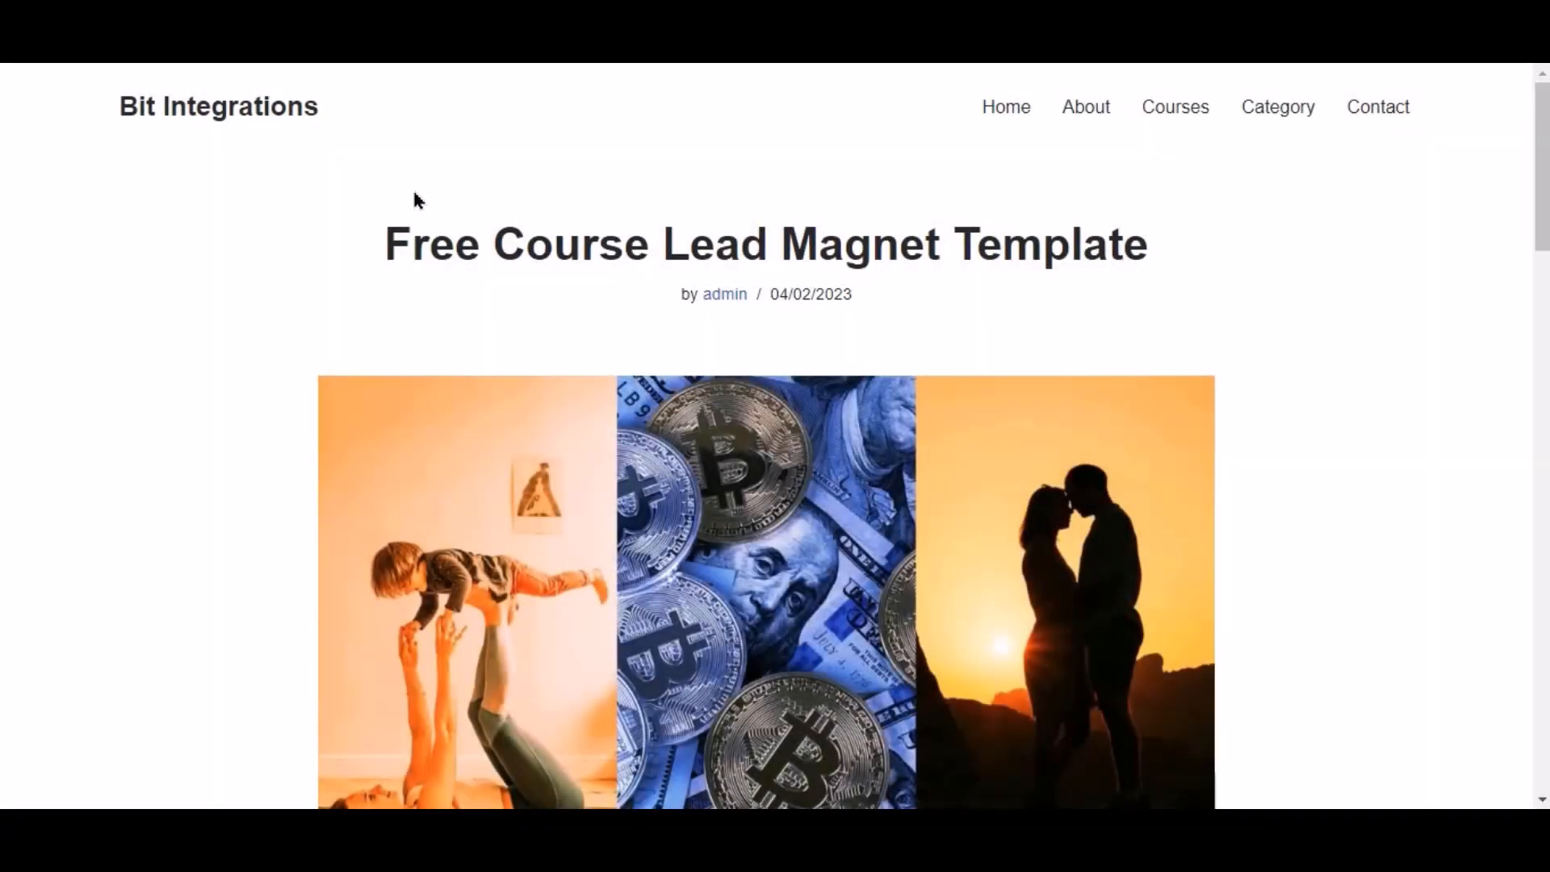
- Start signing up for the free instant access plan of the Free Course Lead Magnet Template course
scroll(584, 364, down, 4)
scroll(584, 369, down, 4)
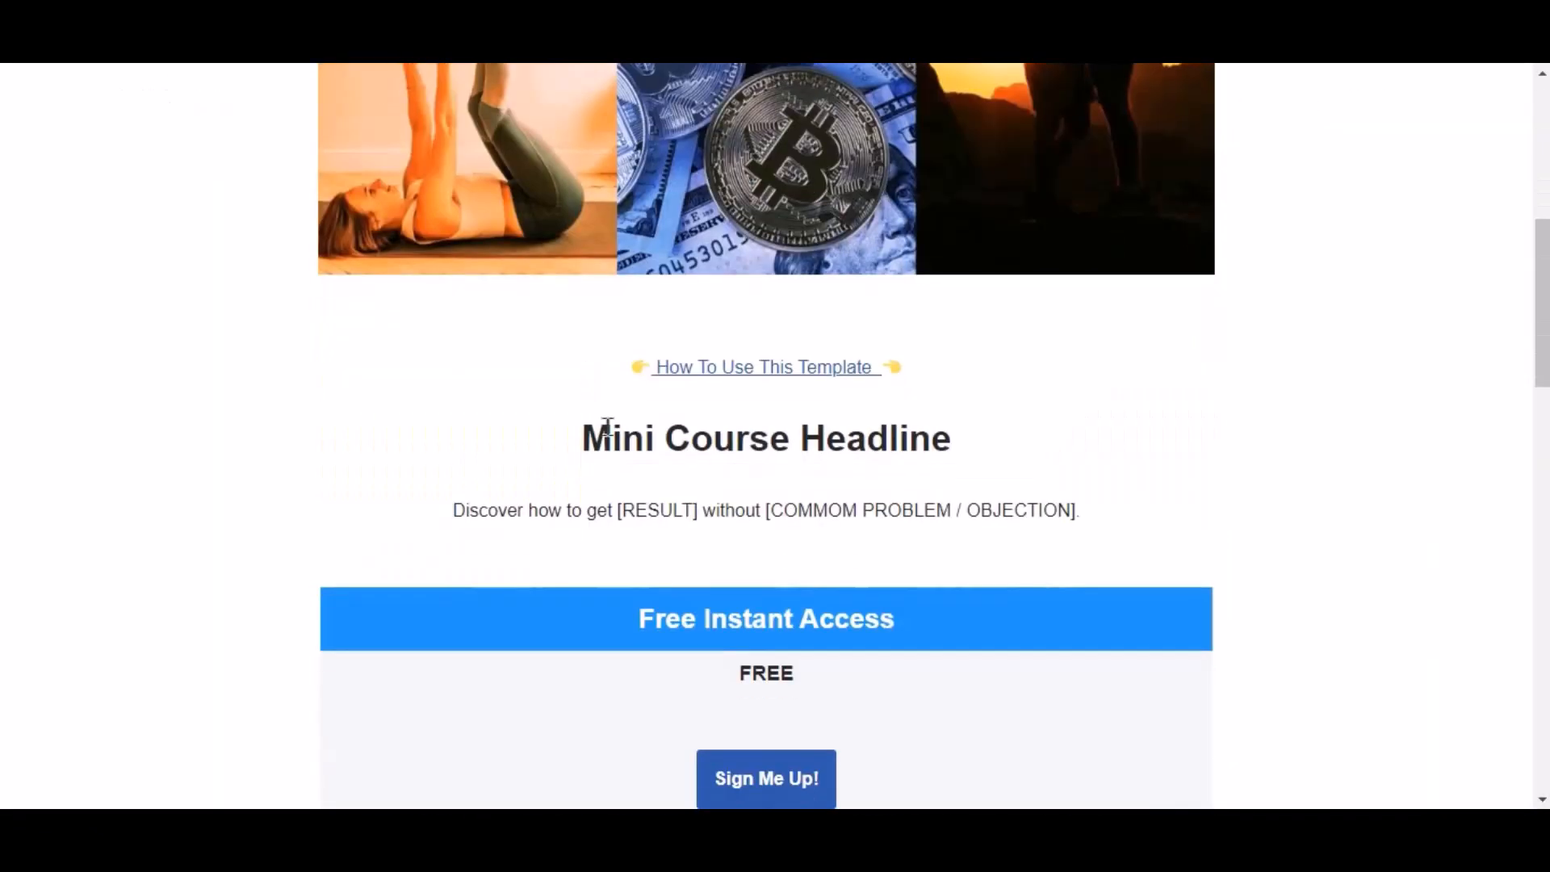
scroll(565, 408, down, 4)
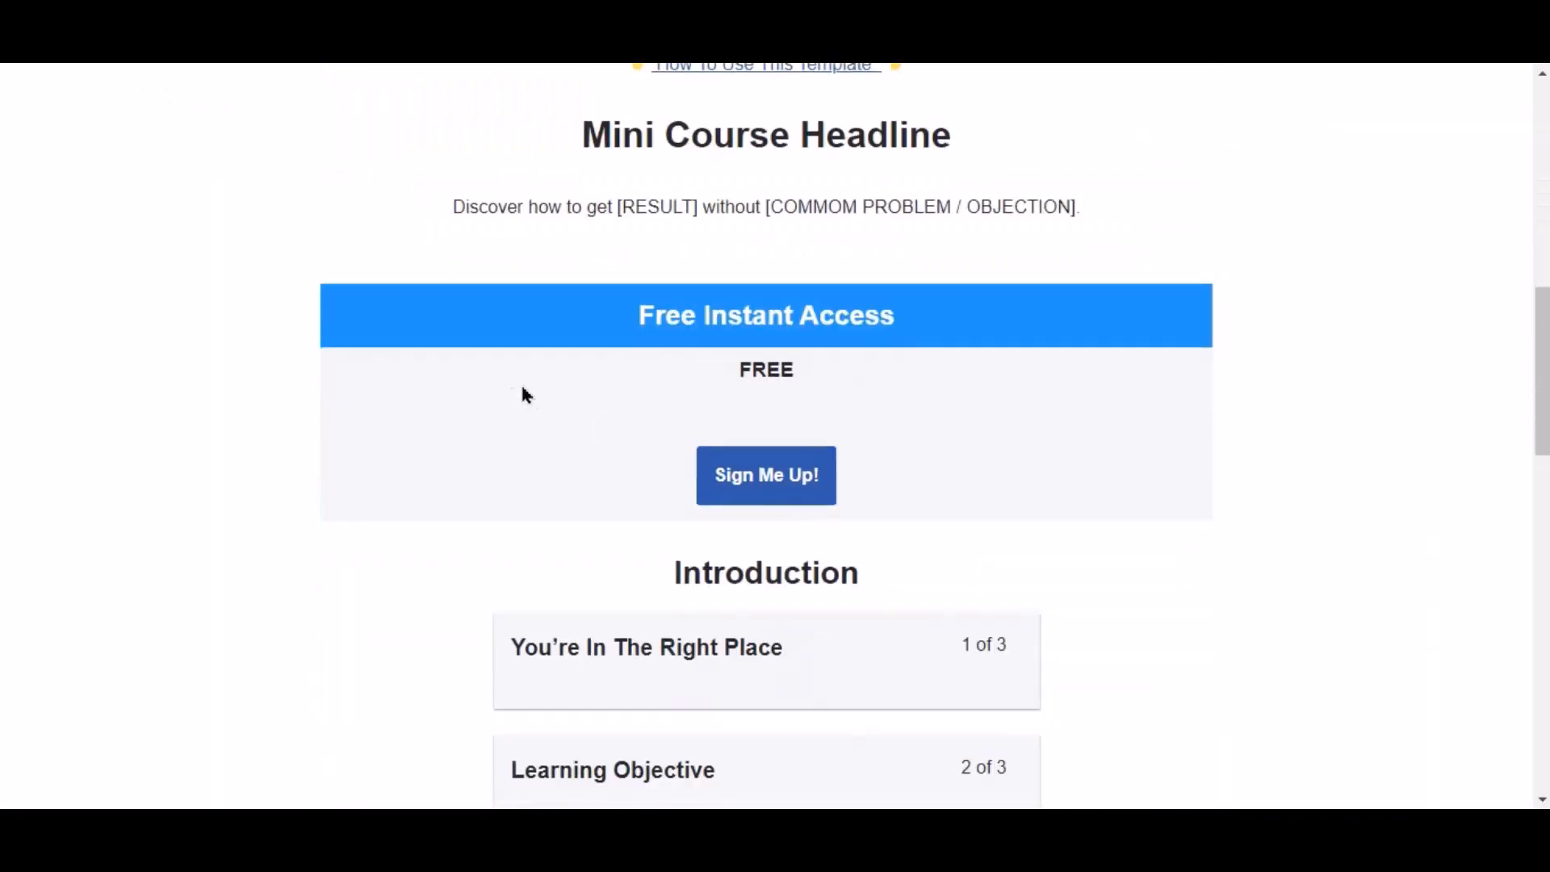
click(797, 483)
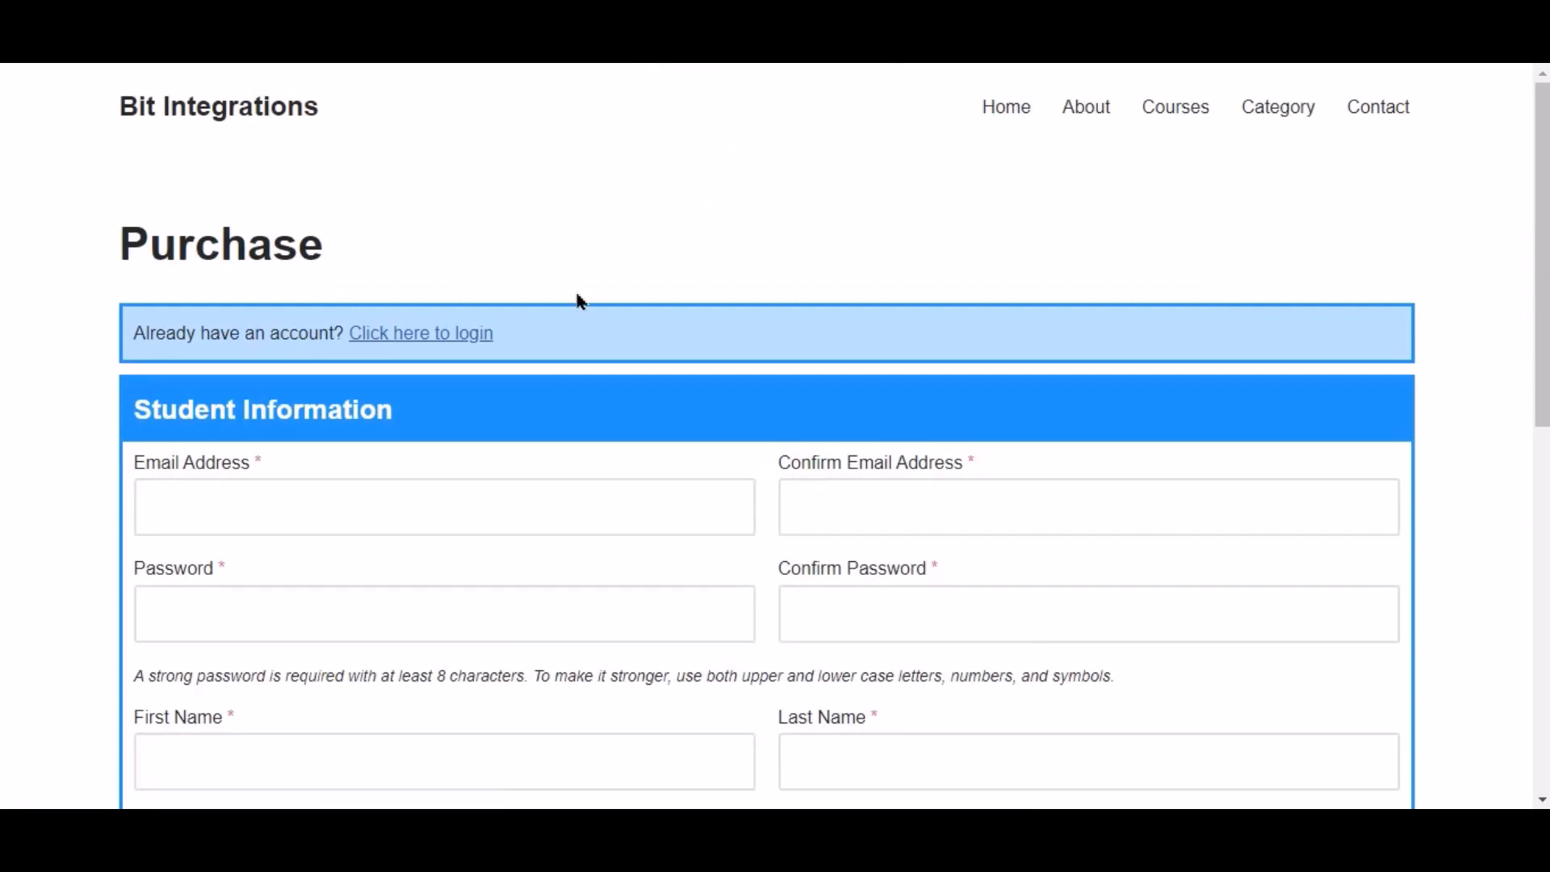
- Log in to the existing student account on the purchase page with its email address and password
click(412, 335)
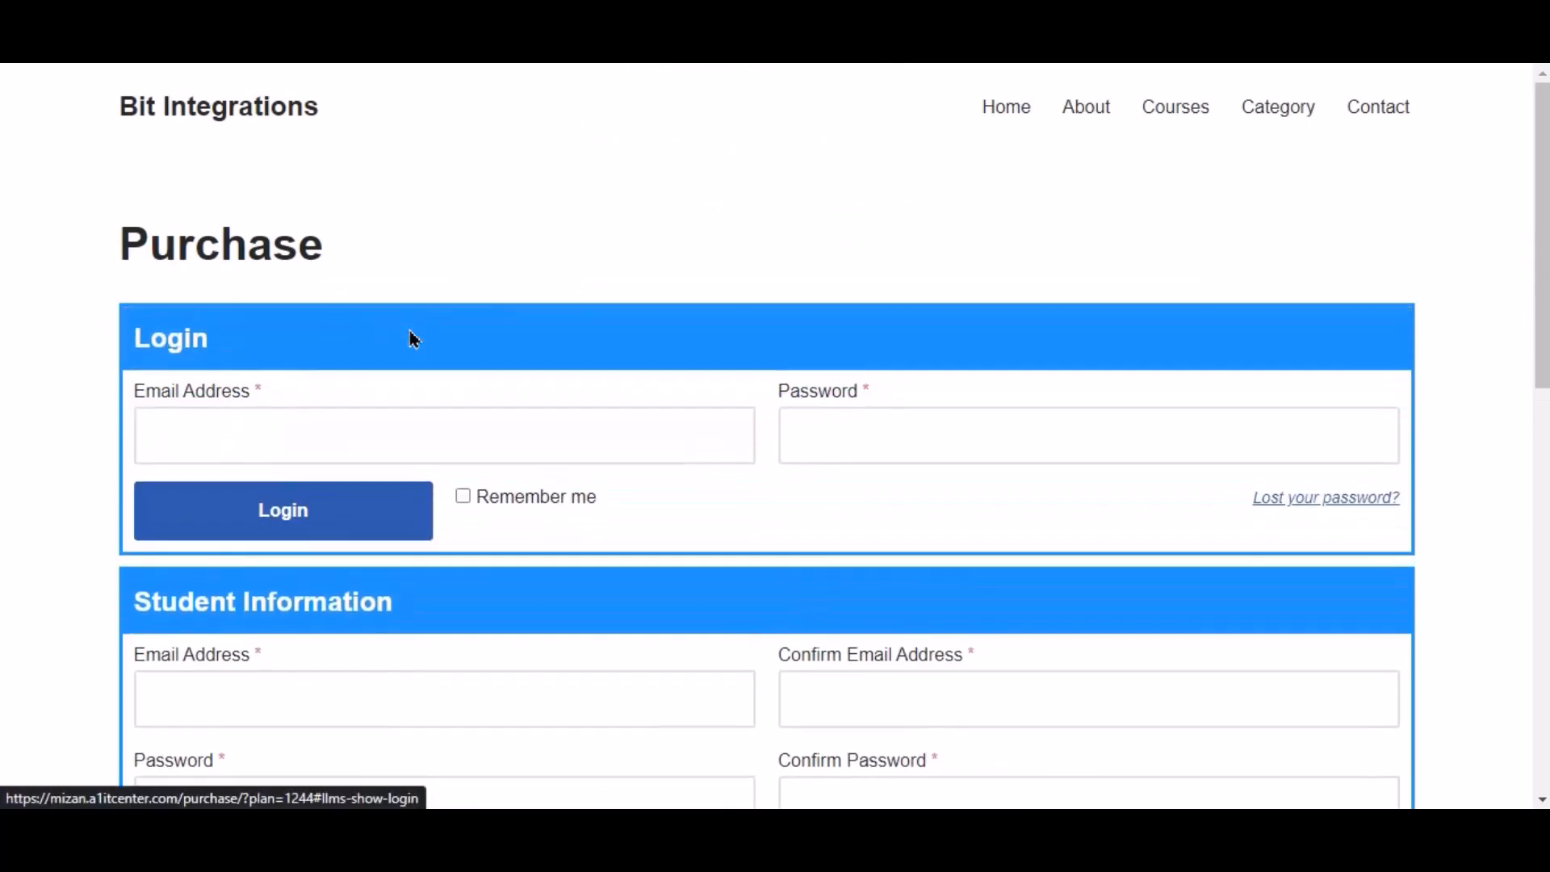
click(480, 422)
key(ctrl+v)
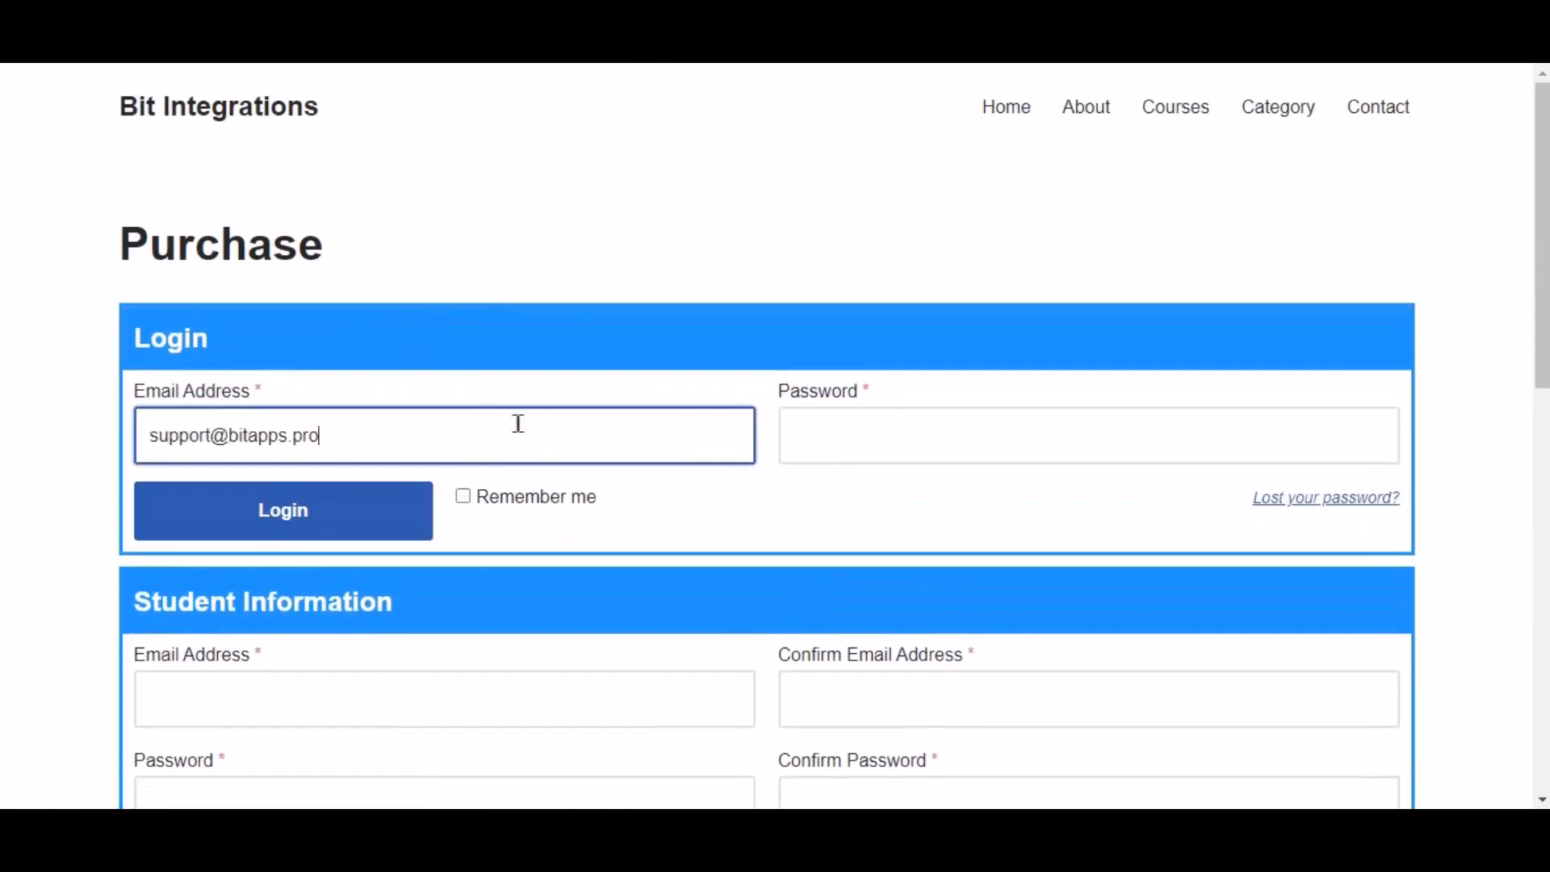
click(868, 450)
key(ctrl+v)
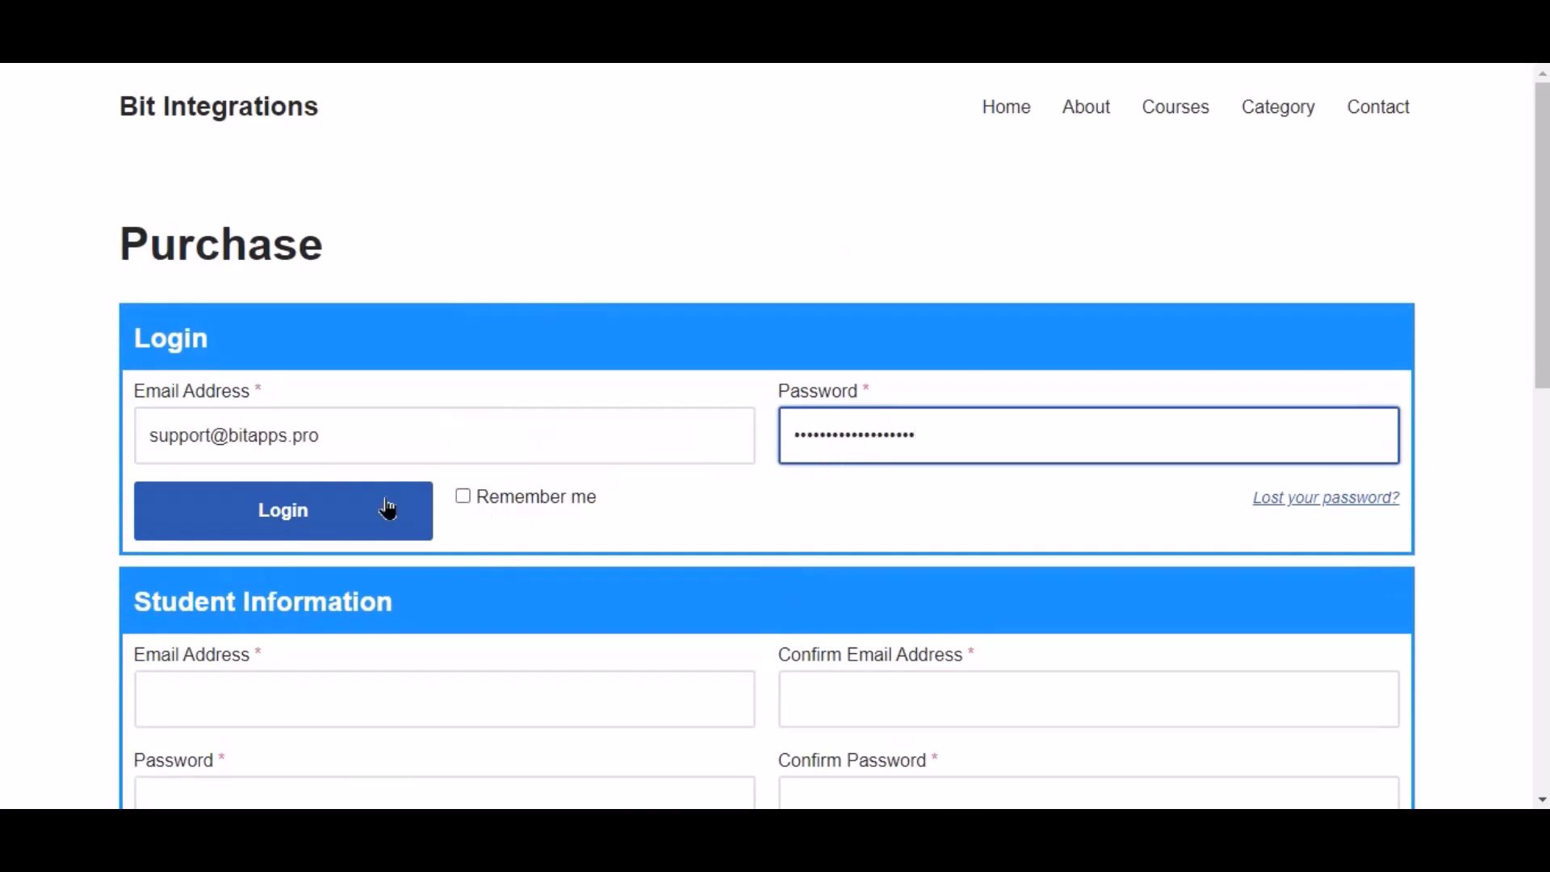
click(352, 518)
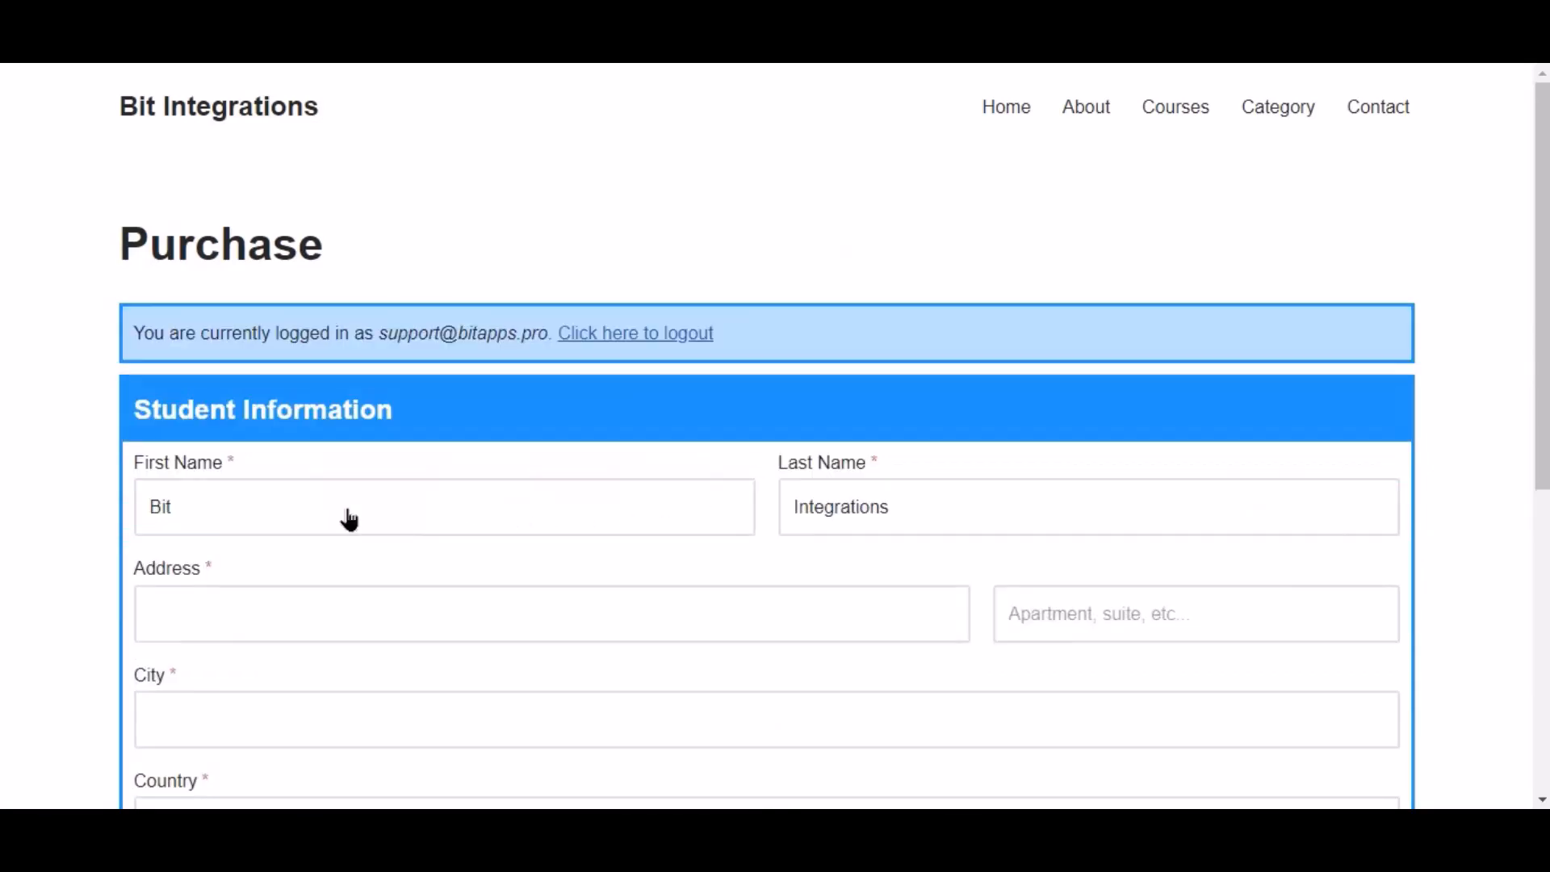
- Enter the student's street address and city in the Student Information form
click(496, 601)
text(balighata)
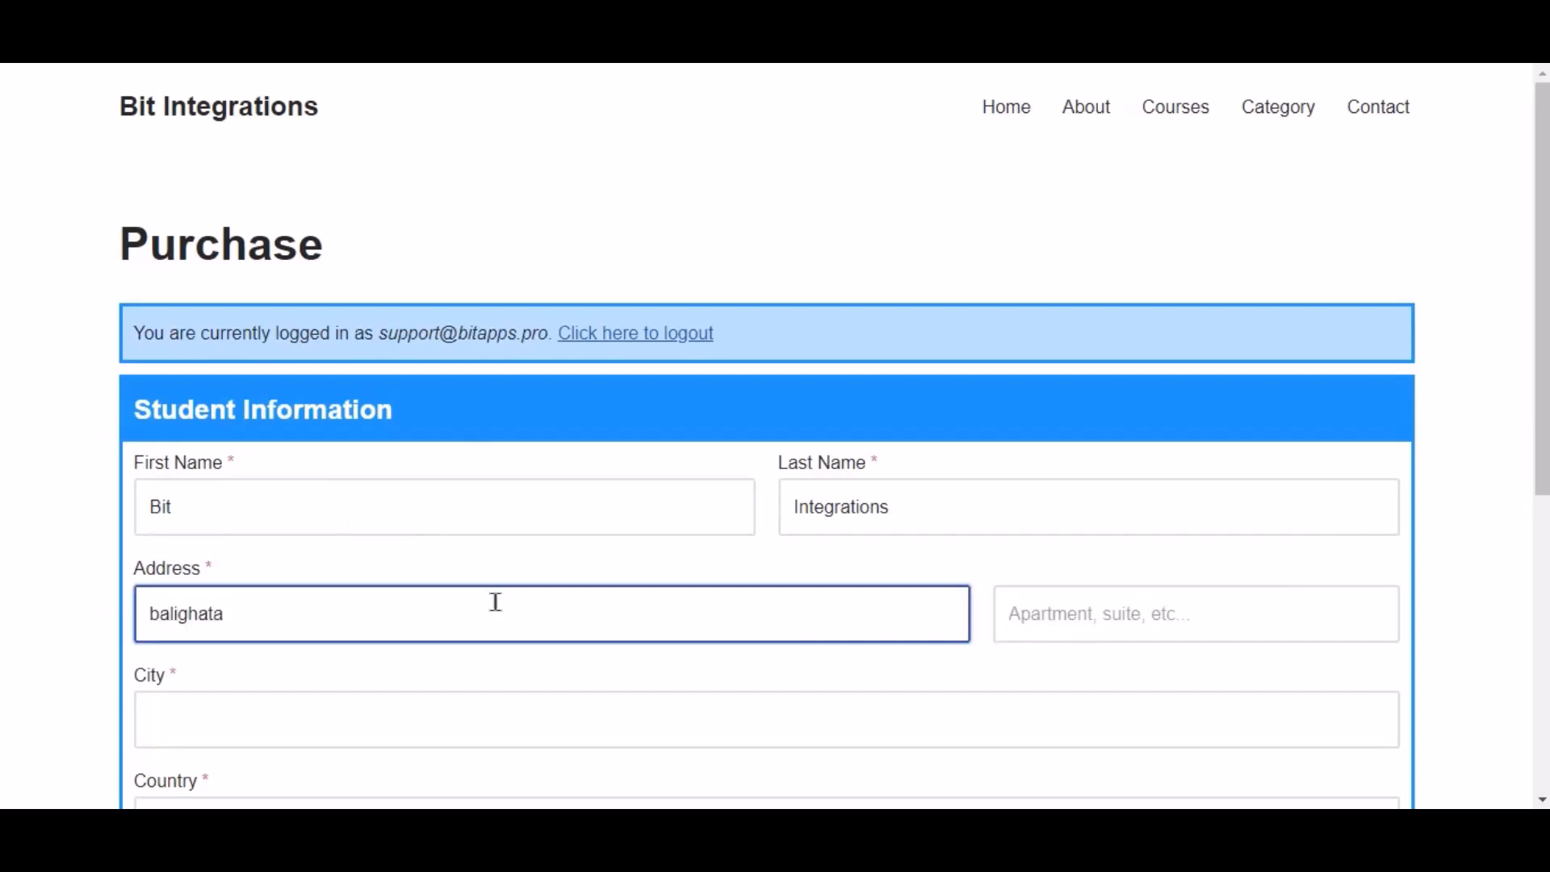
scroll(495, 602, down, 4)
click(367, 432)
text(rajshahi)
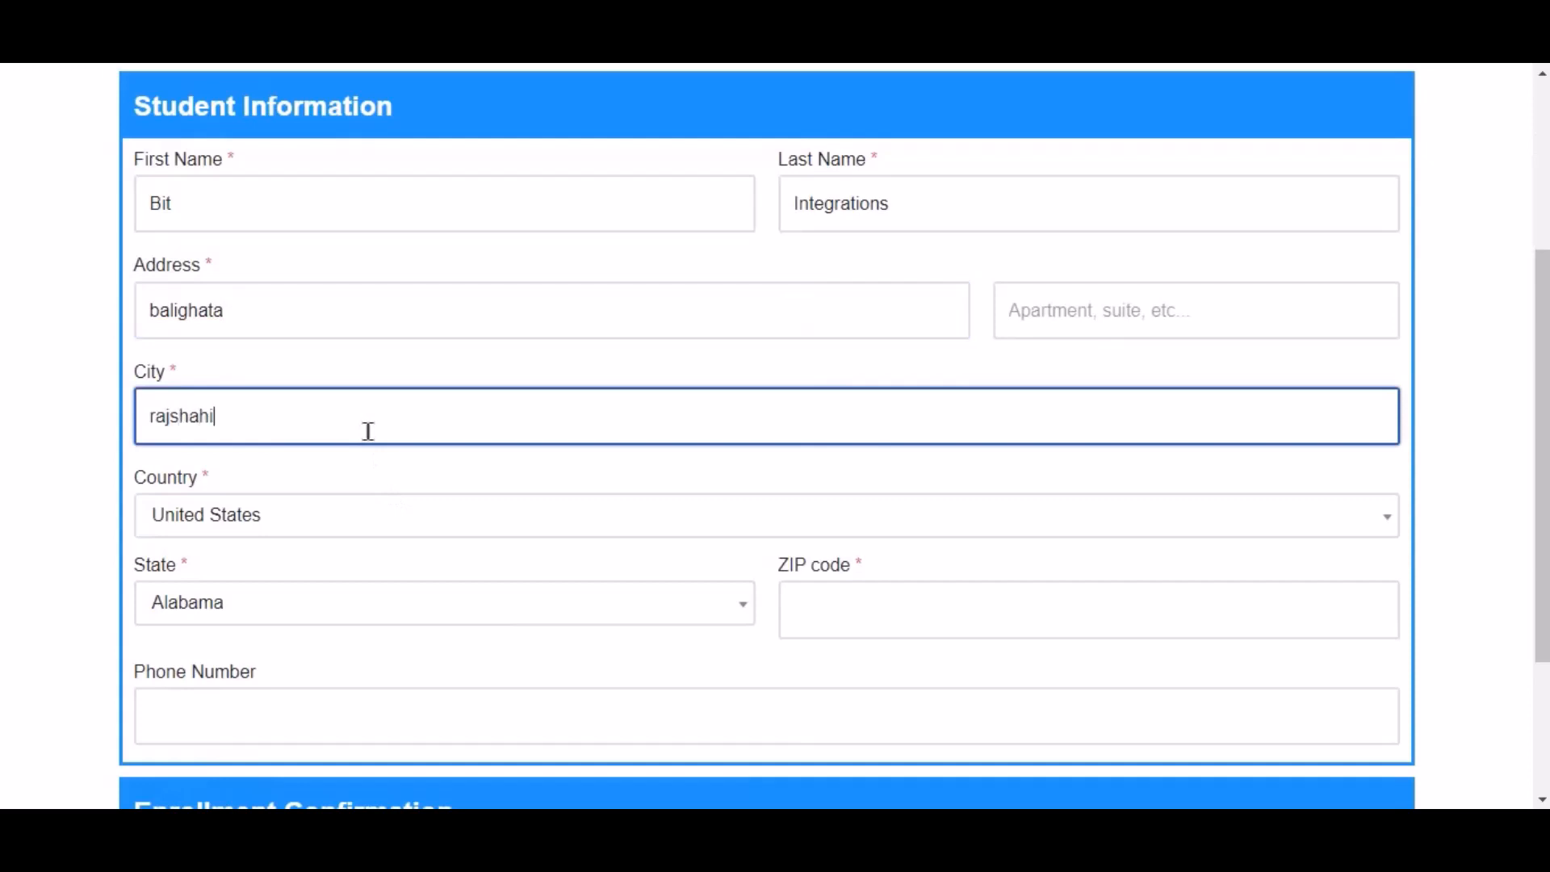
- Set the student's country to Bangladesh and choose the district of the address as the state or region
click(288, 512)
text(ban)
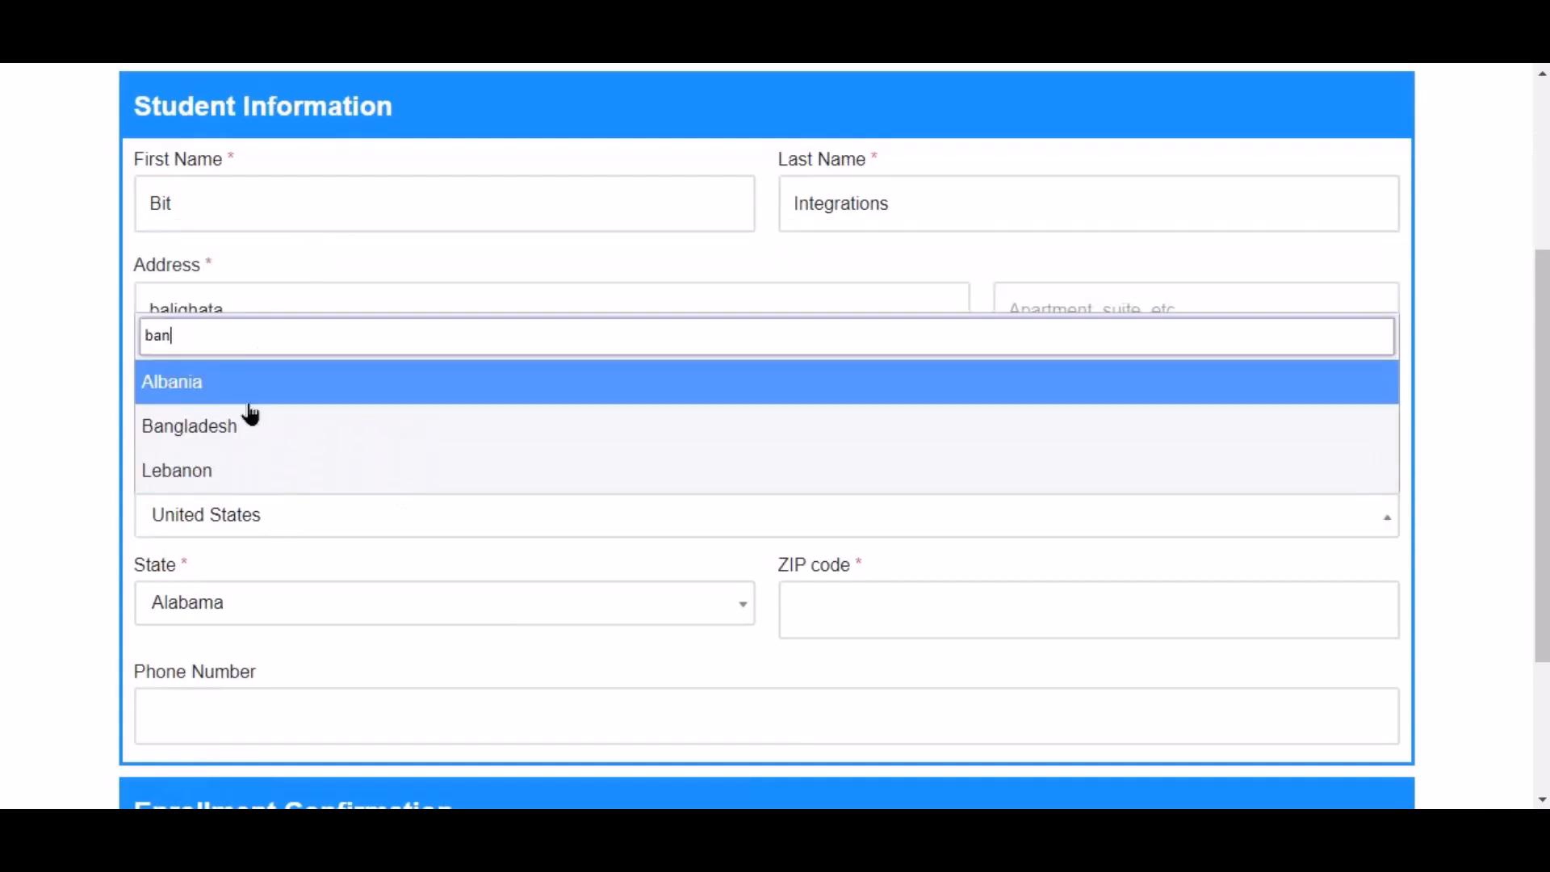
click(250, 416)
click(471, 616)
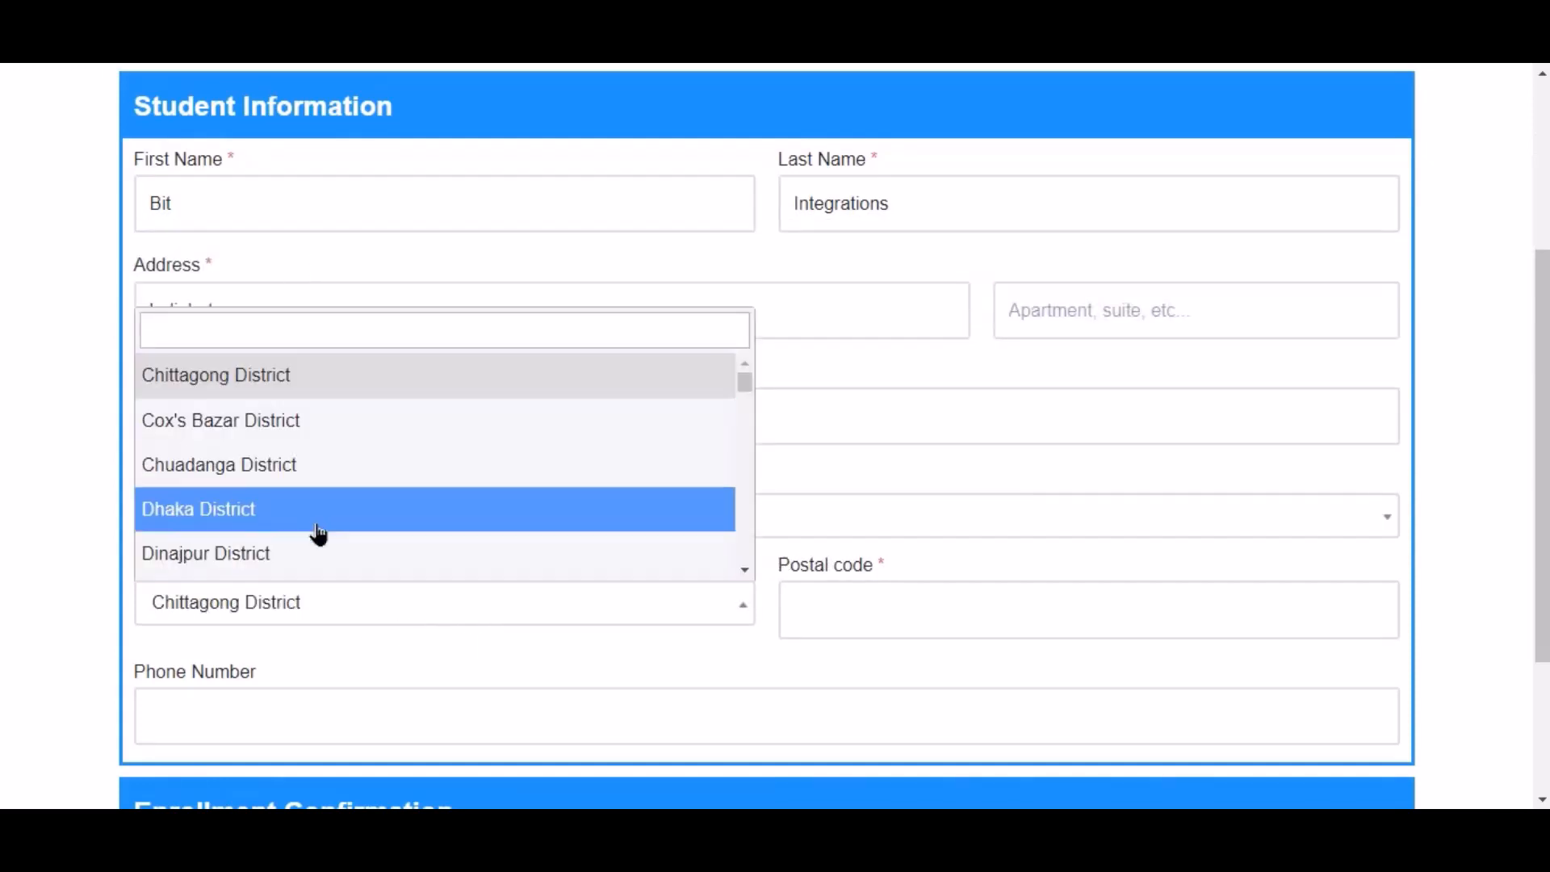
text(raj)
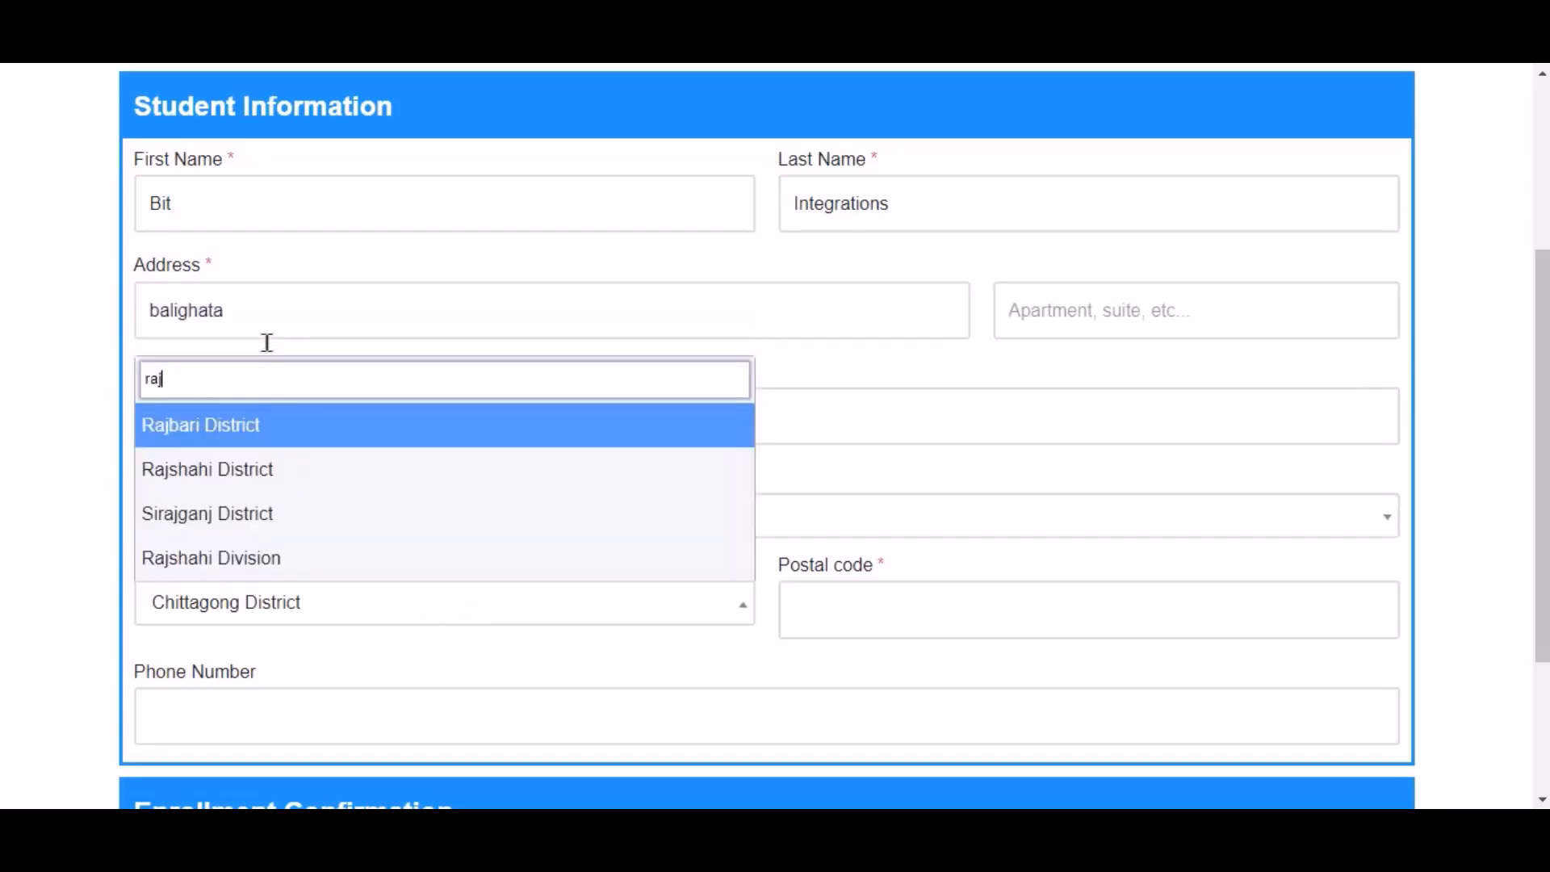
click(307, 470)
- Fill in the student's postal code and phone number, and submit the enrollment in the course
click(917, 630)
text(63)
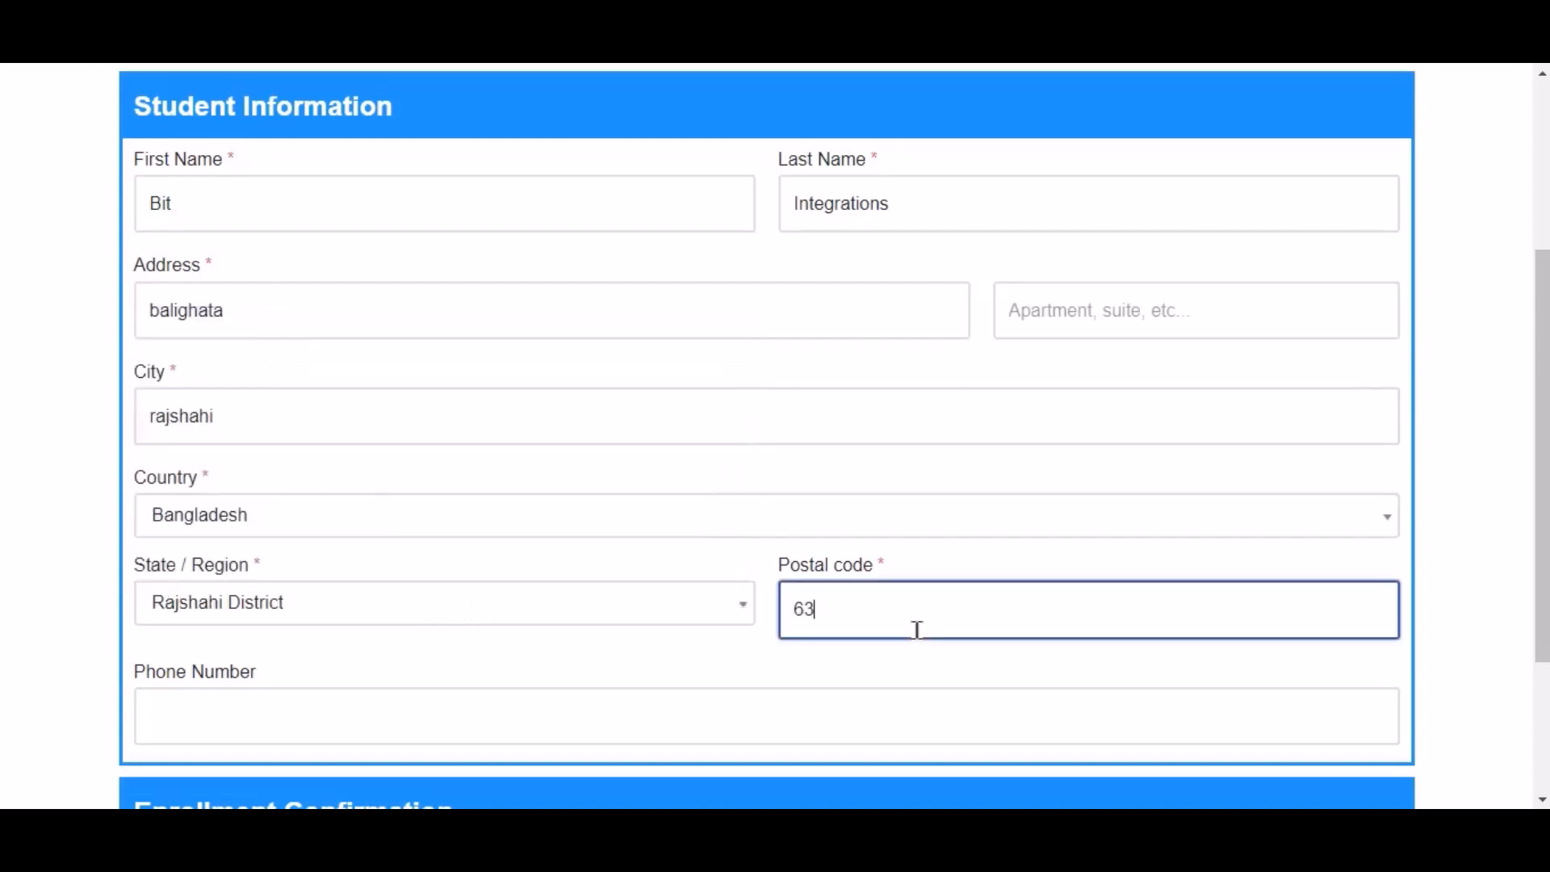
text(55)
scroll(919, 634, down, 3)
click(720, 482)
text(44455566)
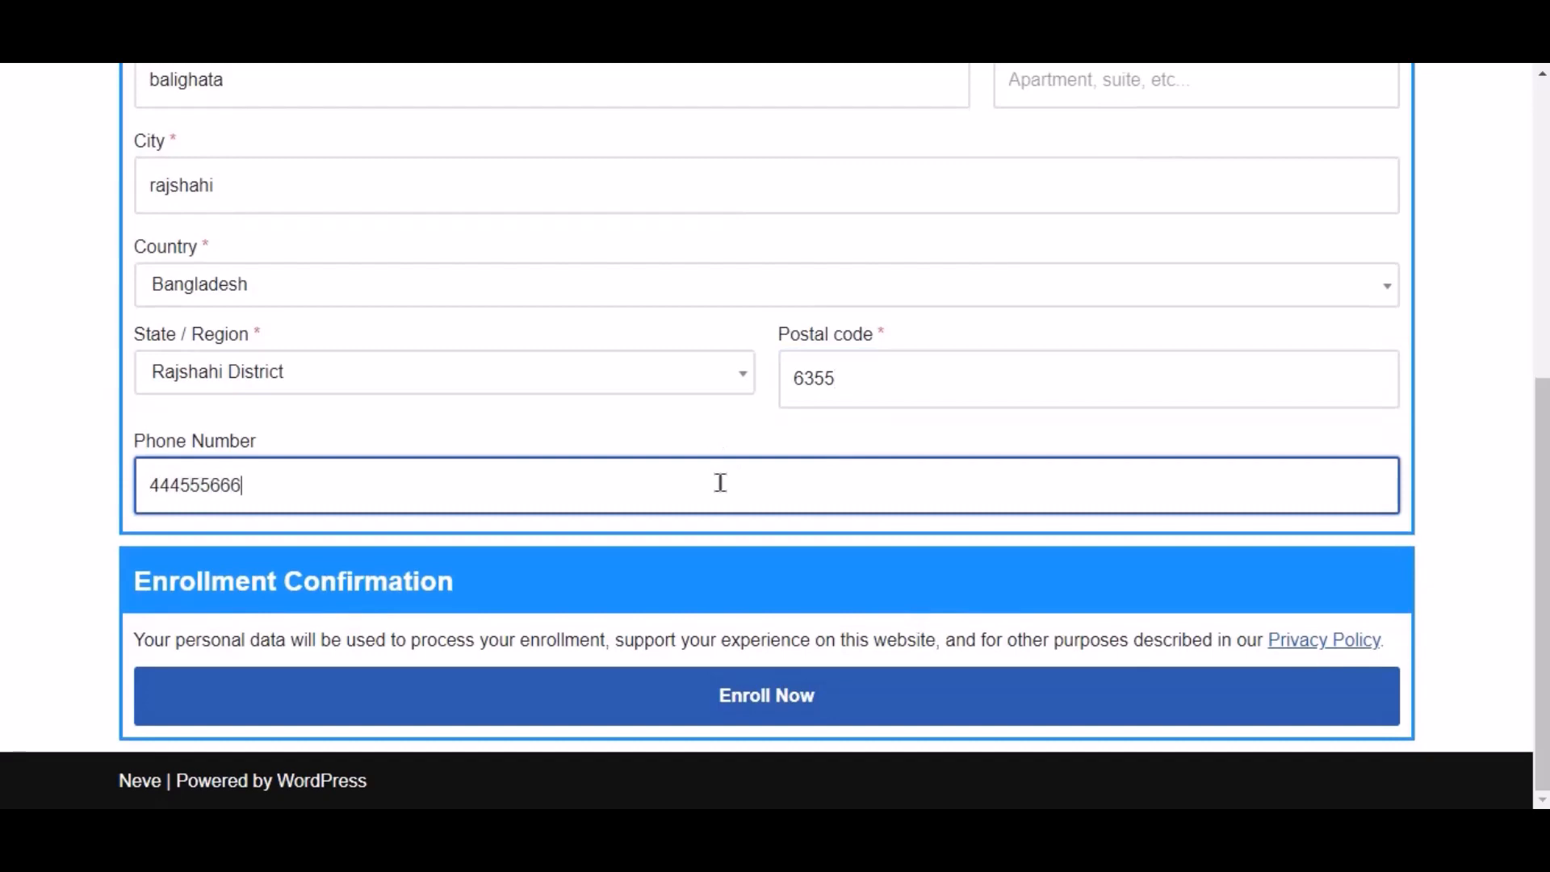
text(6)
click(825, 709)
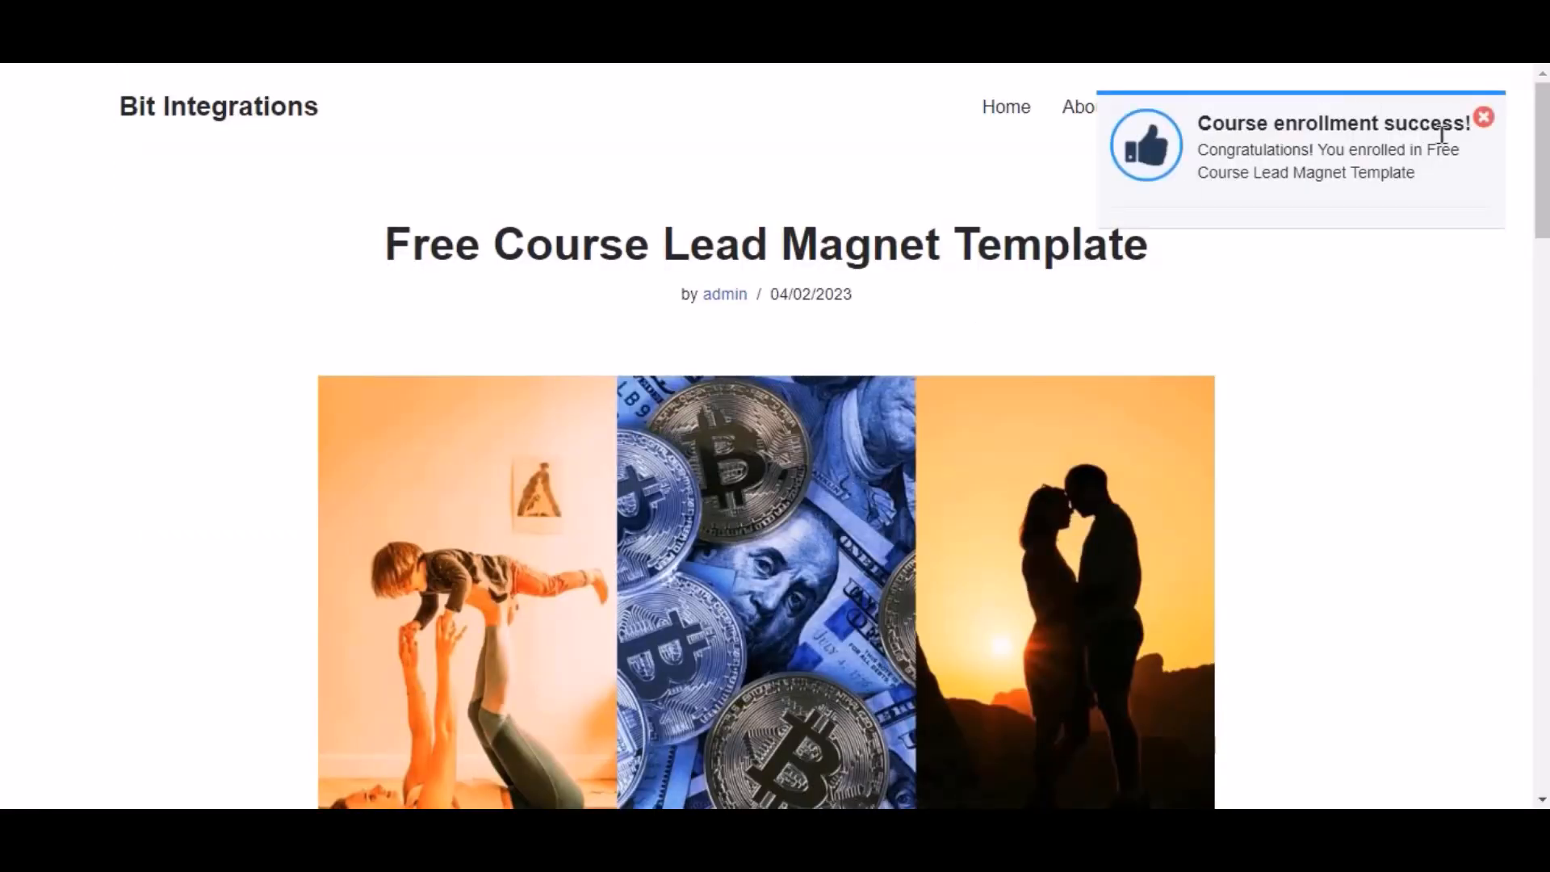
scroll(1198, 307, down, 7)
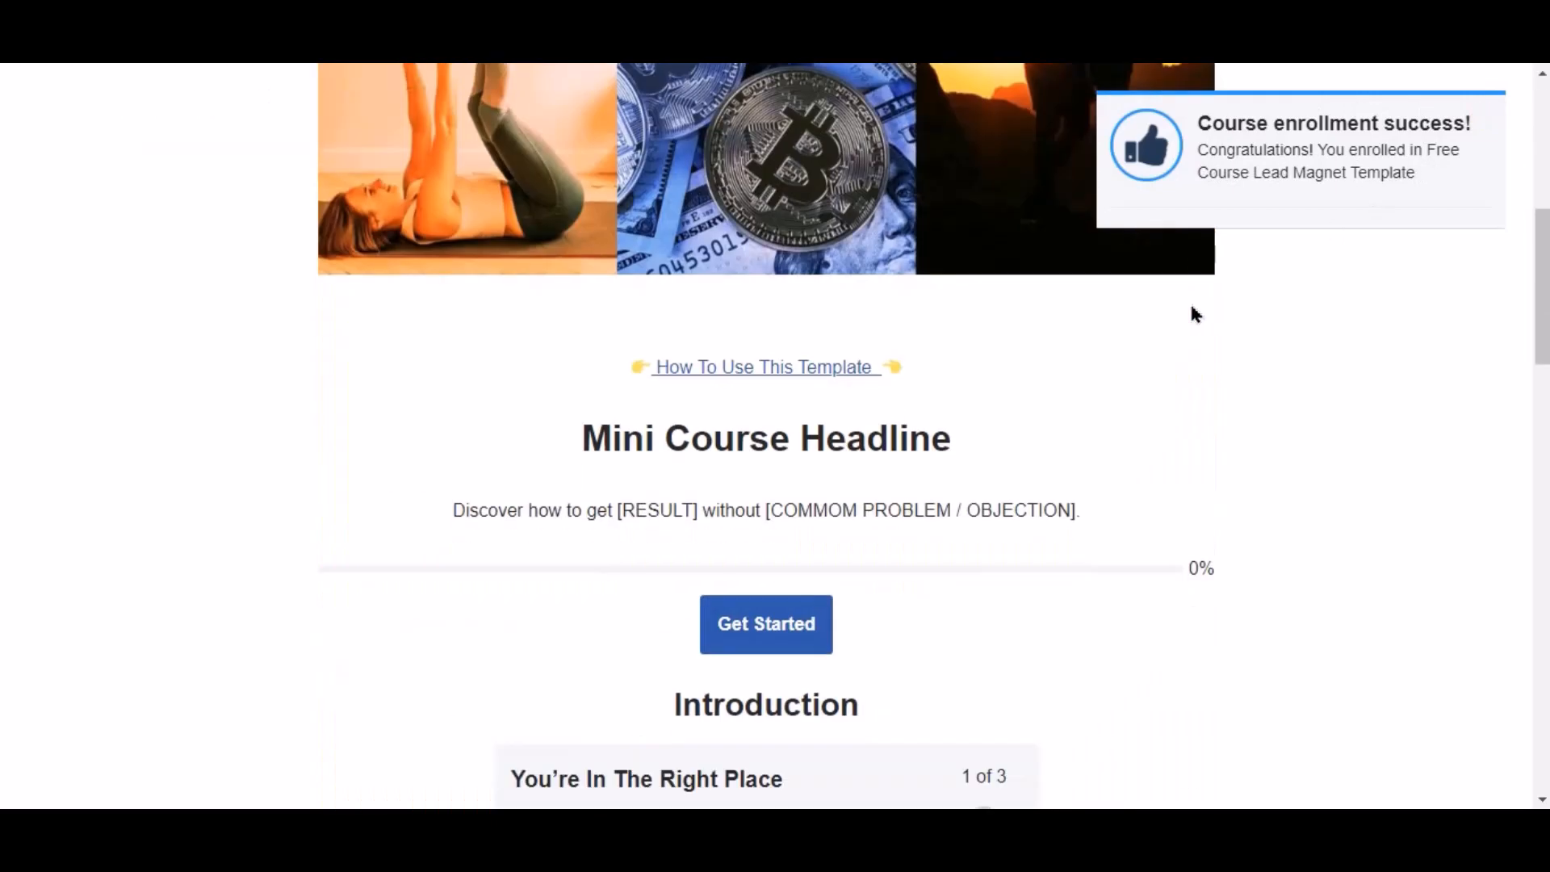
scroll(1195, 313, down, 4)
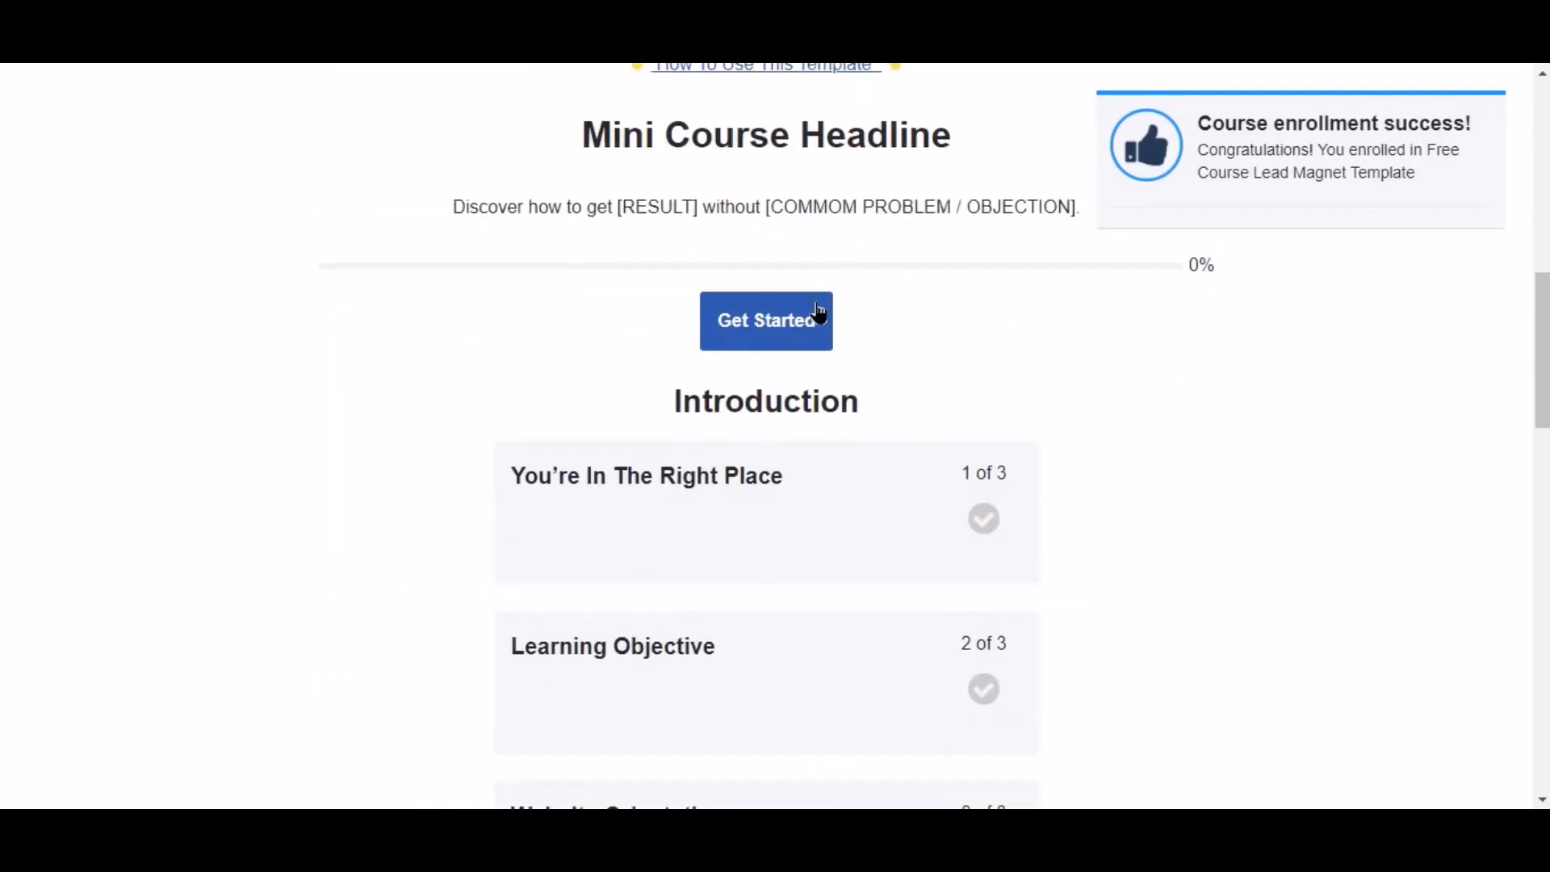